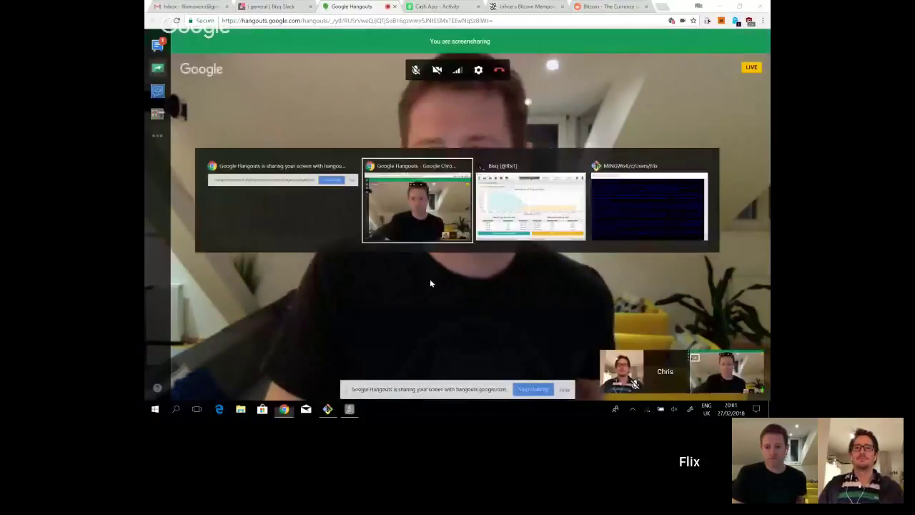
Switch to Bisq and start a new offer to sell BTC for USD, using the non-DEMO Cash App trading account.
{"action": "key", "text": "alt+Tab"}
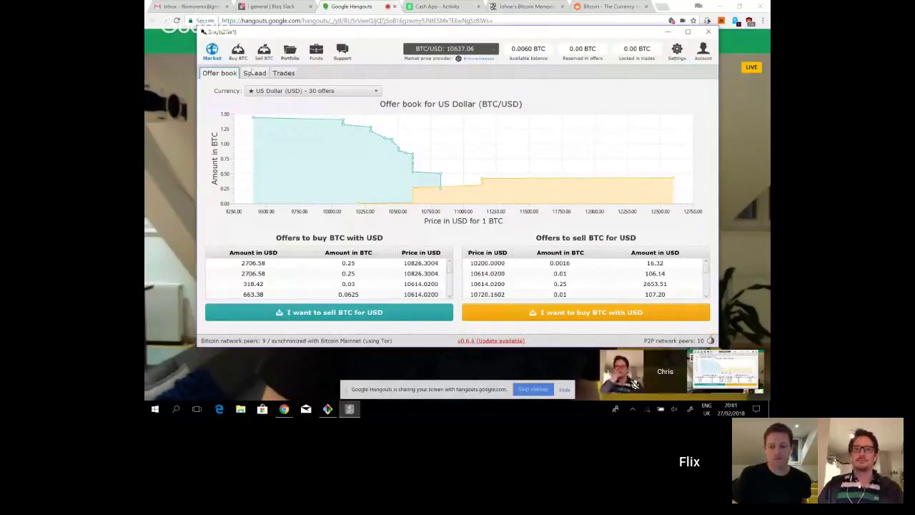
{"action": "left_click", "coordinate": [367, 315]}
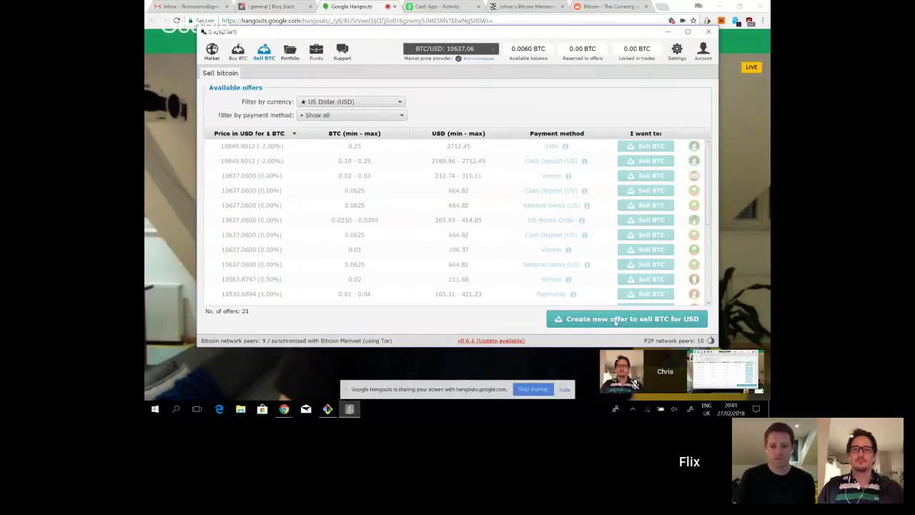
{"action": "left_click", "coordinate": [580, 319]}
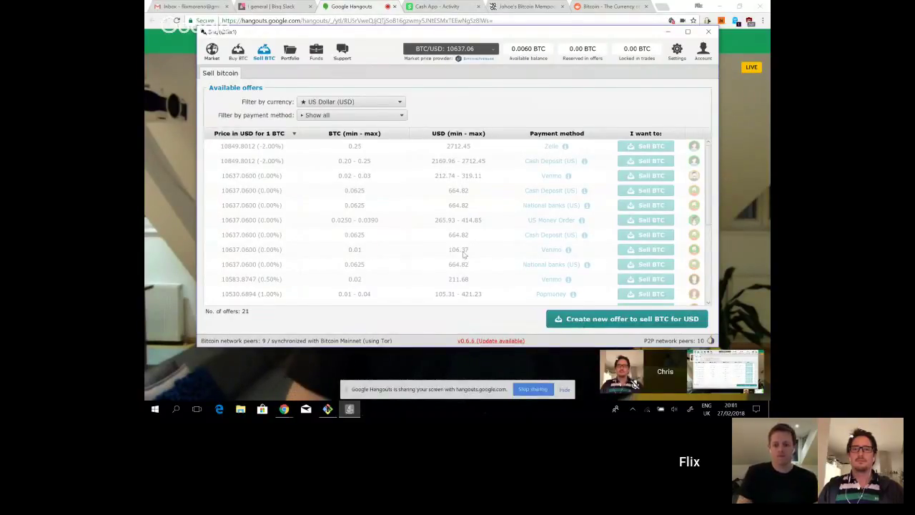
{"action": "left_click", "coordinate": [332, 105]}
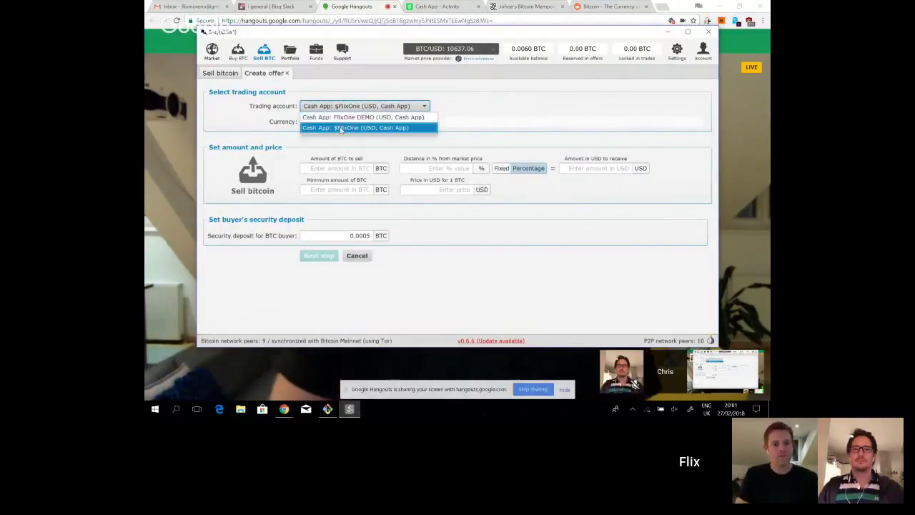
{"action": "left_click", "coordinate": [320, 136]}
Set the amount of BTC to sell to 0.001 and the distance from market price to 0%.
{"action": "left_click", "coordinate": [343, 168]}
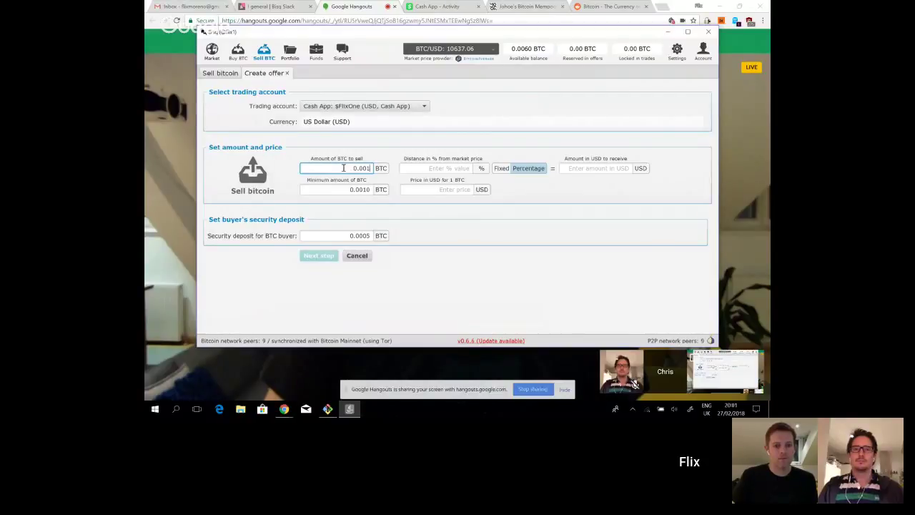
{"action": "left_click", "coordinate": [423, 169]}
{"action": "key", "text": "Tab"}
{"action": "left_click", "coordinate": [458, 169]}
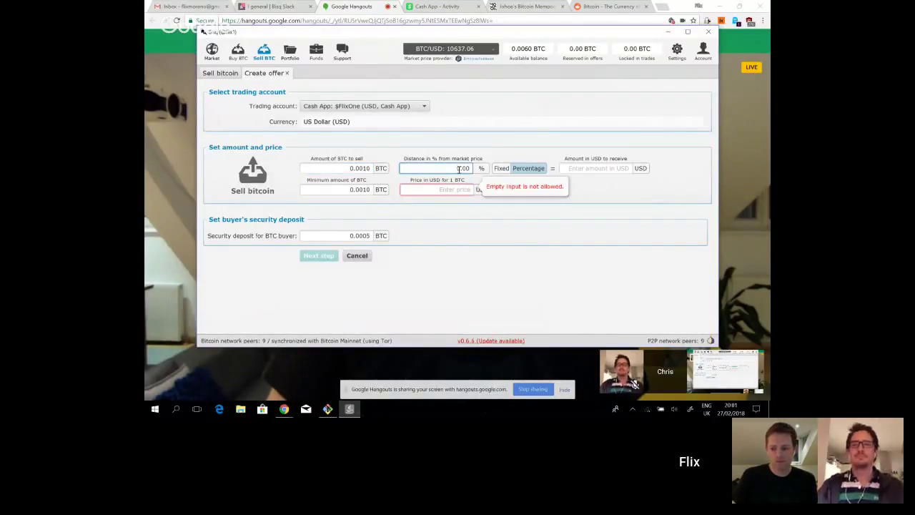
{"action": "left_click_drag", "start_coordinate": [459, 169], "coordinate": [489, 171]}
{"action": "type", "text": "0"}
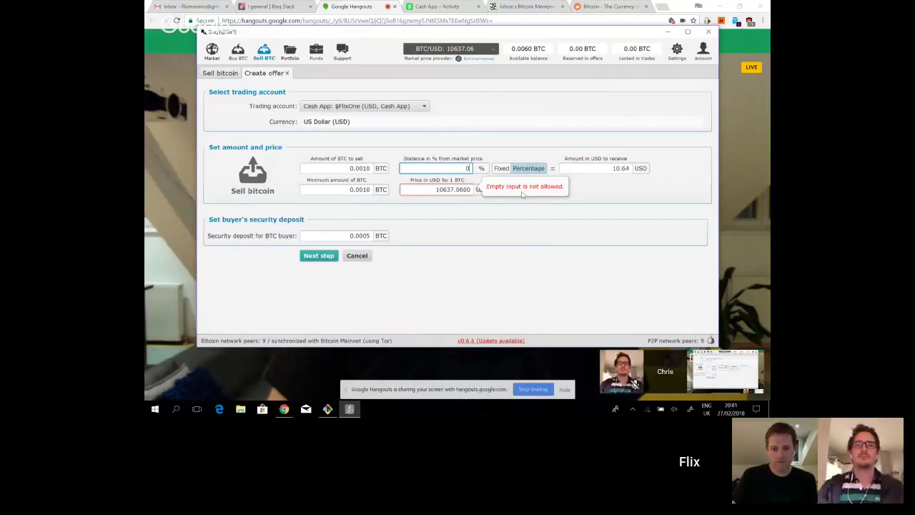
{"action": "left_click", "coordinate": [536, 245]}
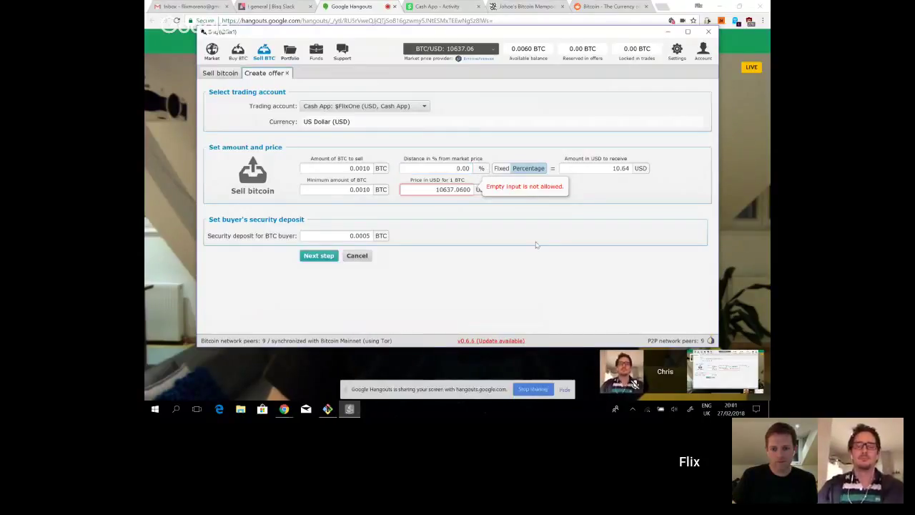
Proceed to funding the sell offer, keeping the buyer's security deposit at the lower value of 0.0005 BTC and dismissing the information notices.
{"action": "left_click", "coordinate": [366, 236]}
{"action": "left_click", "coordinate": [319, 256]}
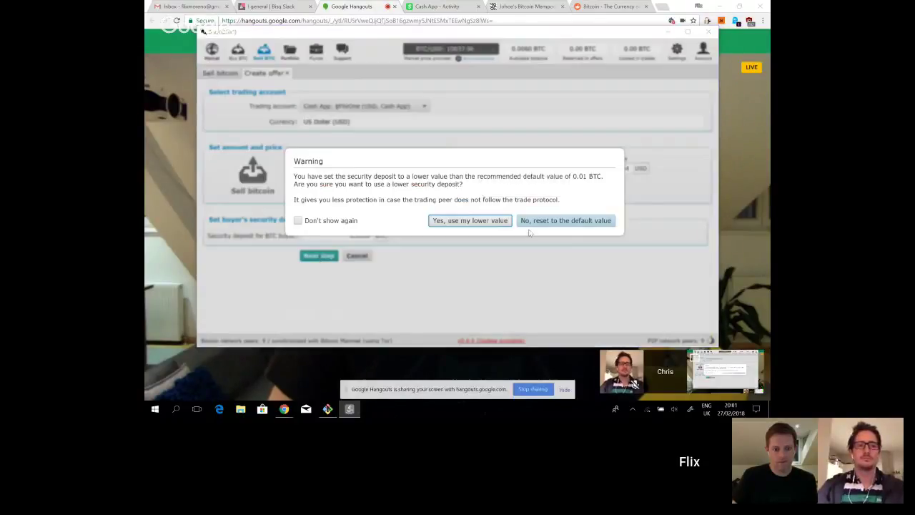
{"action": "left_click", "coordinate": [438, 222]}
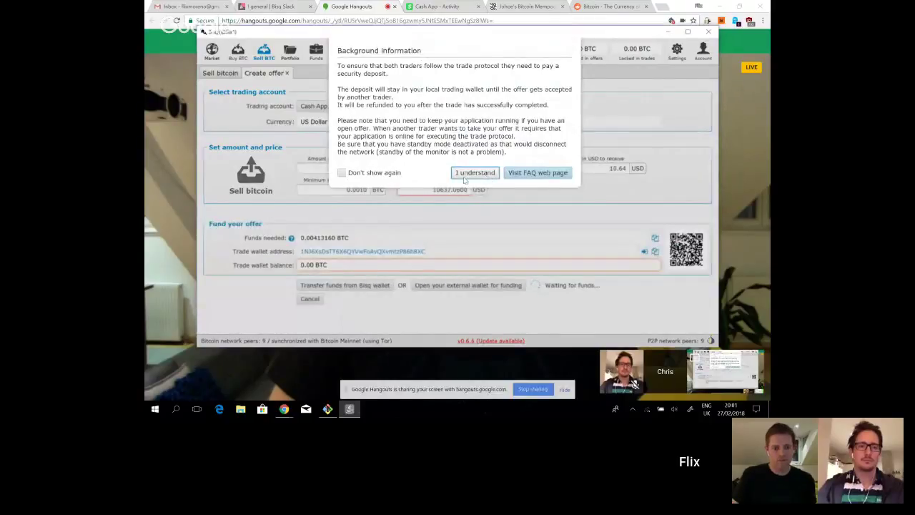
{"action": "left_click", "coordinate": [485, 175]}
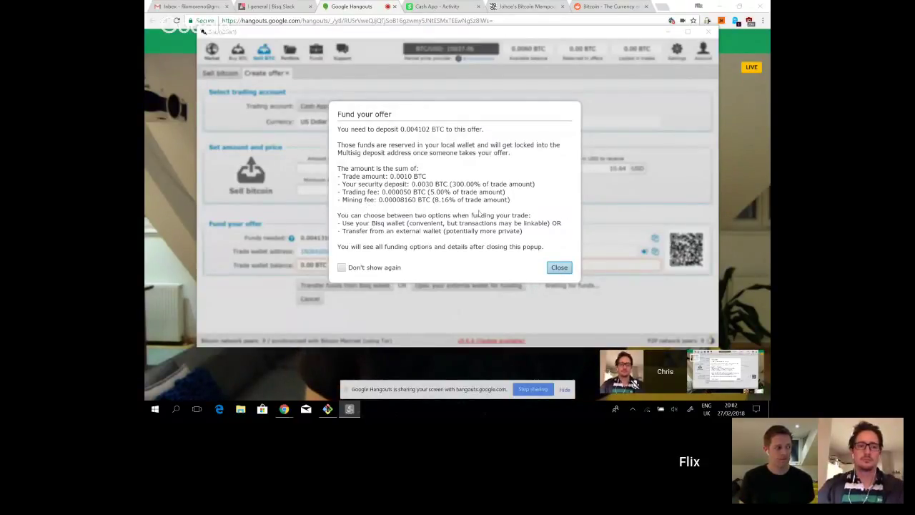
{"action": "key", "text": "Escape"}
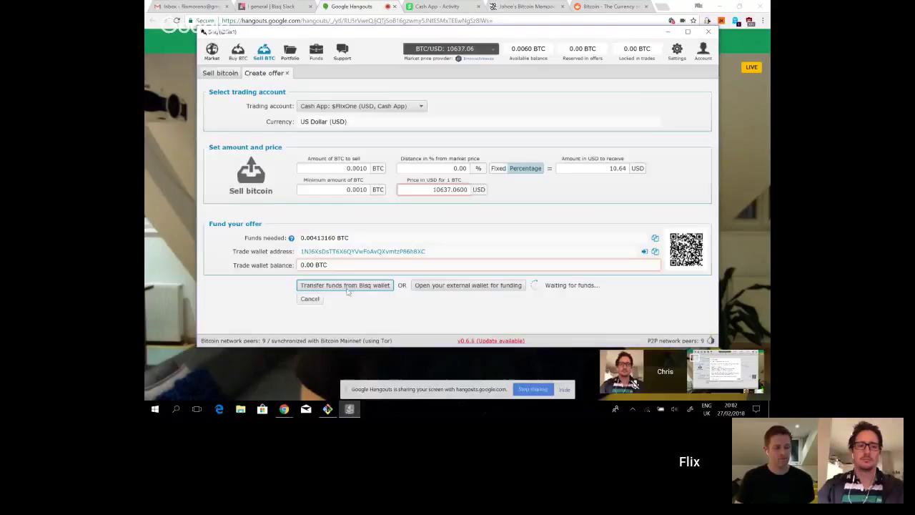
Fund the sell offer from the Bisq wallet, then review it and confirm placing it.
{"action": "left_click", "coordinate": [345, 285]}
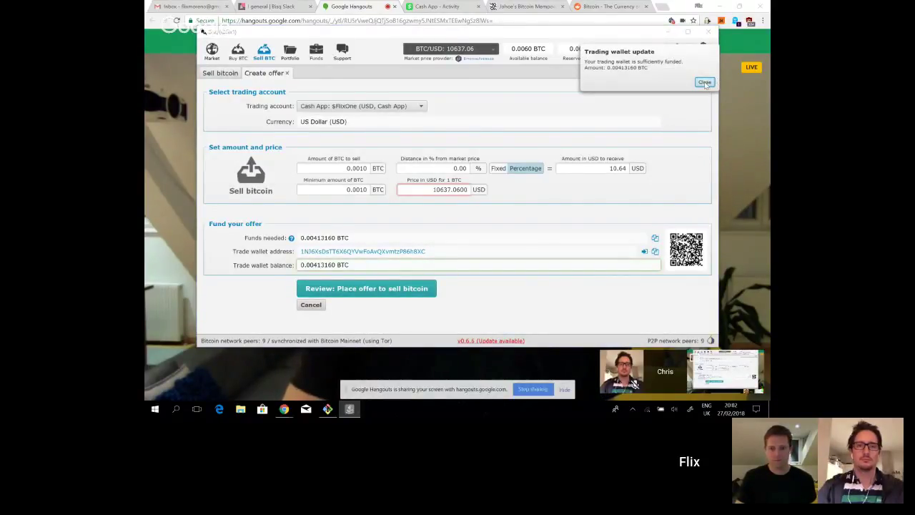
{"action": "left_click", "coordinate": [704, 82]}
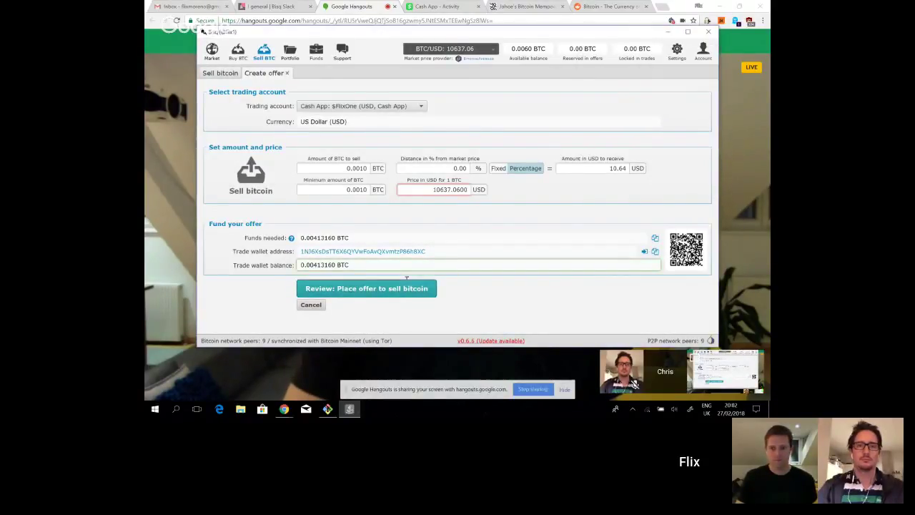
{"action": "left_click", "coordinate": [361, 289]}
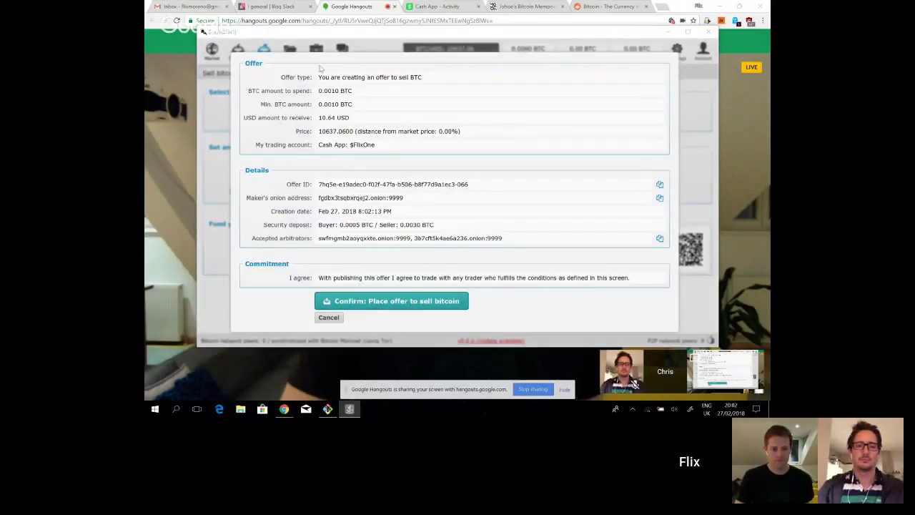
{"action": "left_click", "coordinate": [380, 304]}
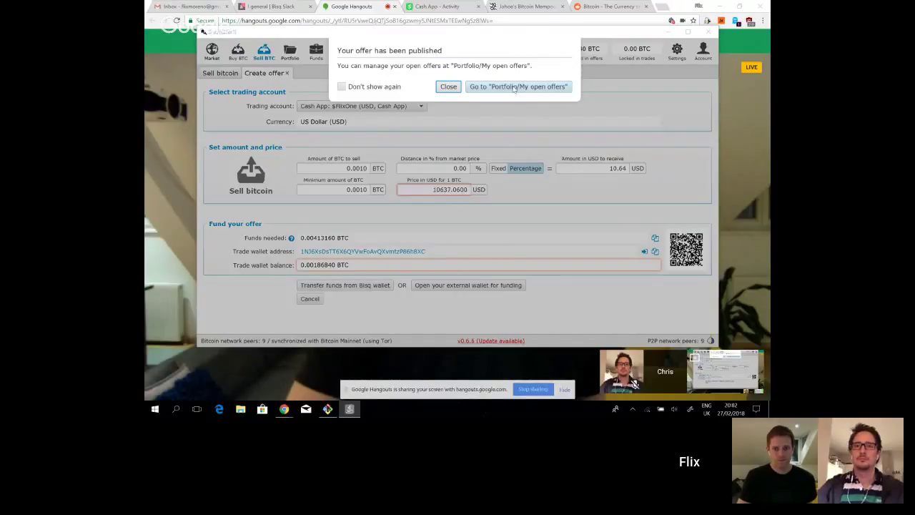
Look up the published offer among the open offers, in the USD offer book and in the list of BTC purchase offers.
{"action": "left_click", "coordinate": [514, 87]}
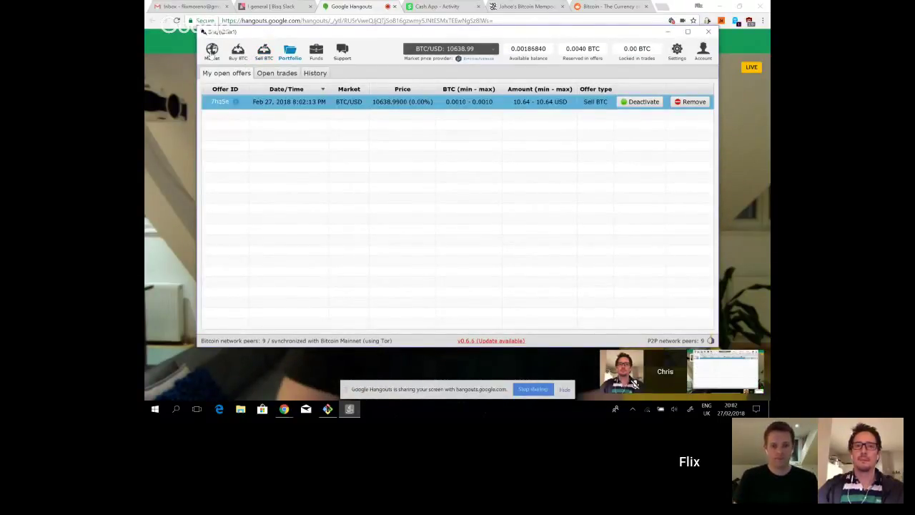
{"action": "left_click", "coordinate": [212, 50]}
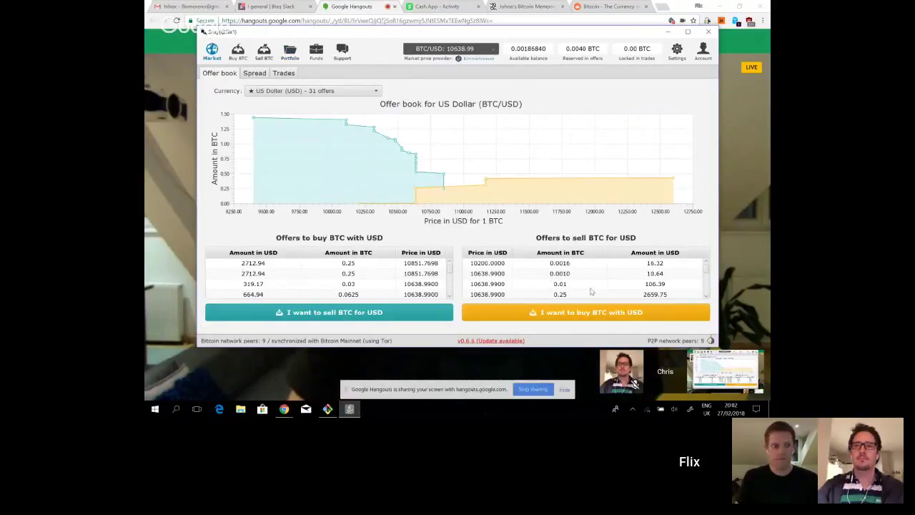
{"action": "scroll", "coordinate": [560, 276], "scroll_direction": "down", "scroll_amount": 1}
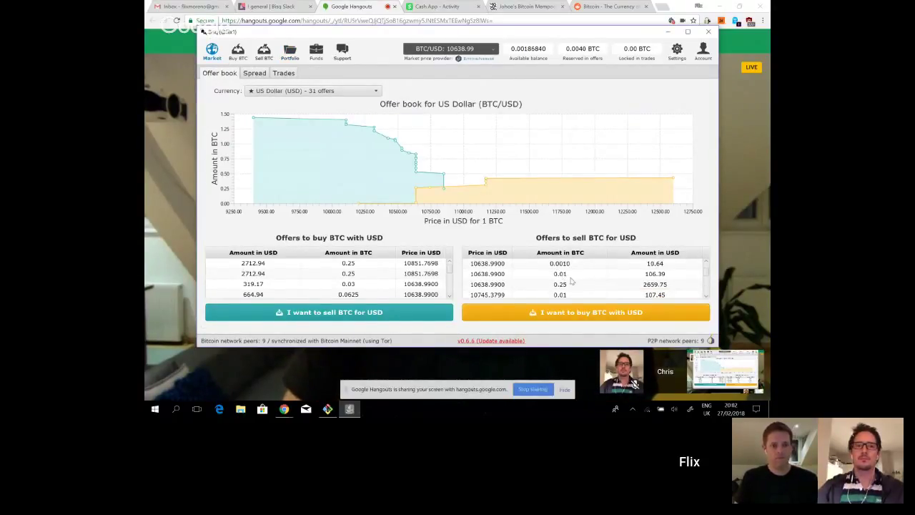
{"action": "left_click", "coordinate": [572, 312]}
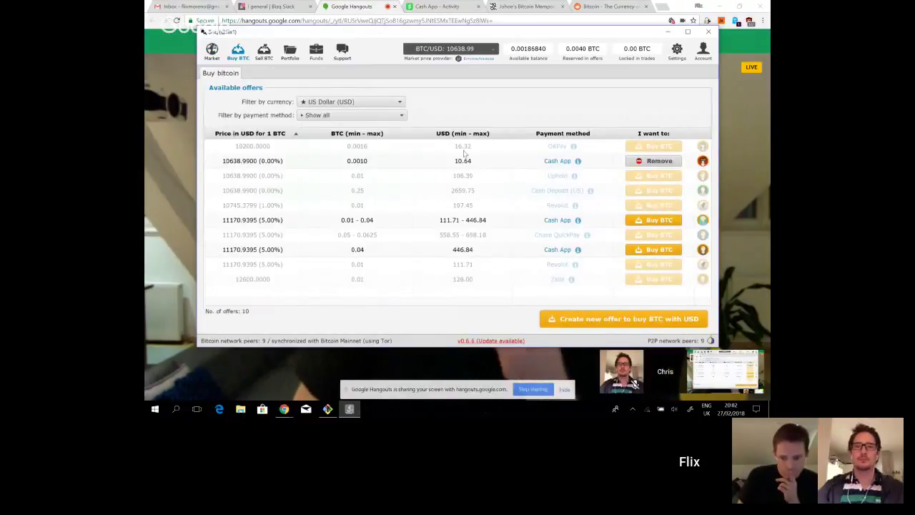
{"action": "key", "text": "ctrl+1"}
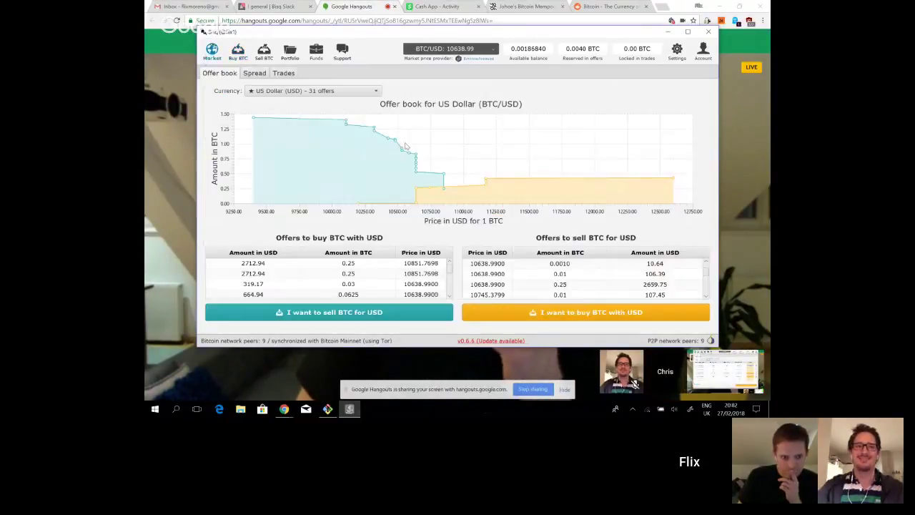
{"action": "left_click", "coordinate": [270, 6]}
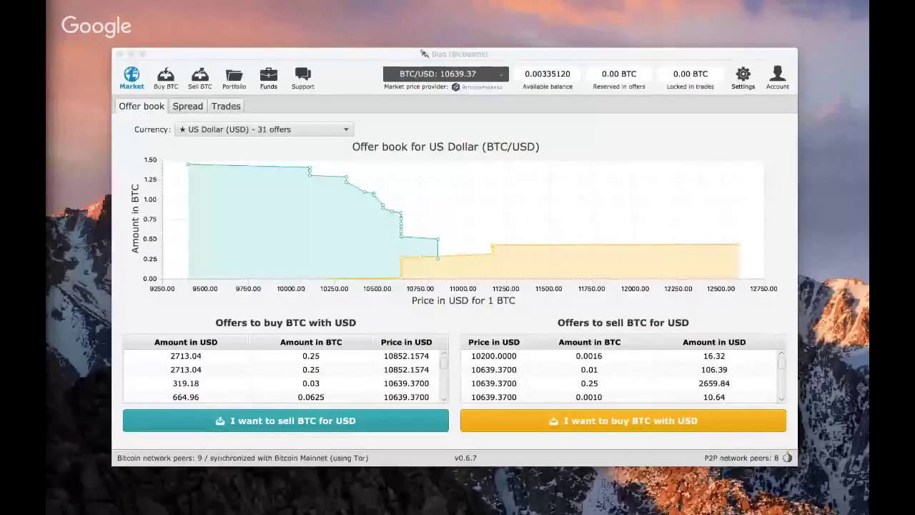
In the buyer's Bisq, choose to take the 0.0010 BTC Cash App offer for USD.
{"action": "left_click", "coordinate": [343, 86]}
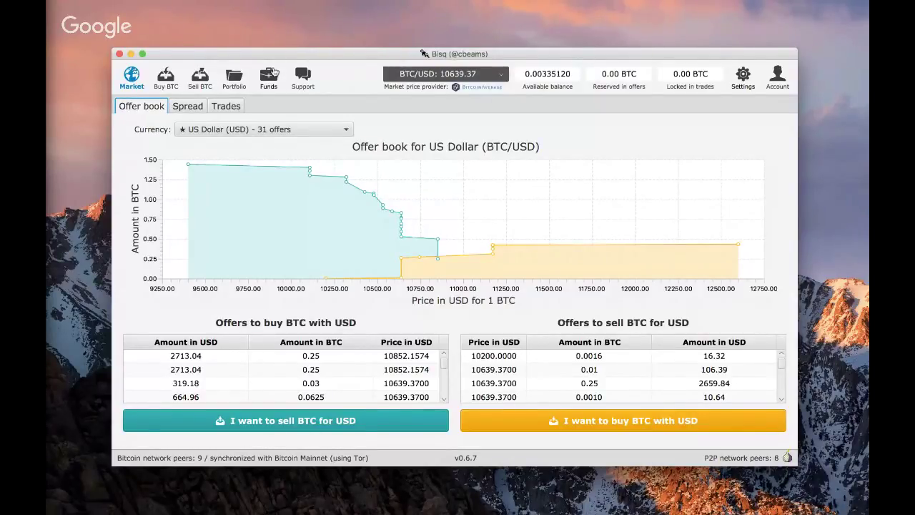
{"action": "left_click", "coordinate": [166, 79]}
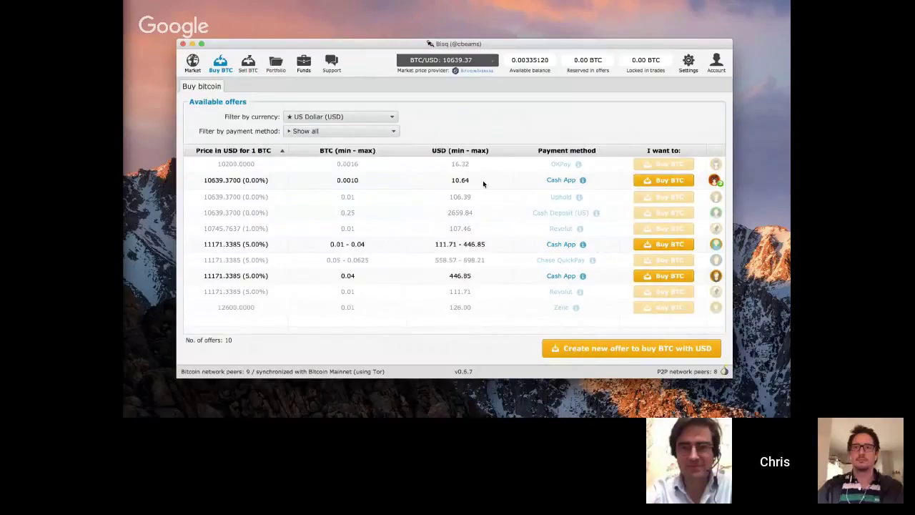
{"action": "left_click", "coordinate": [489, 223]}
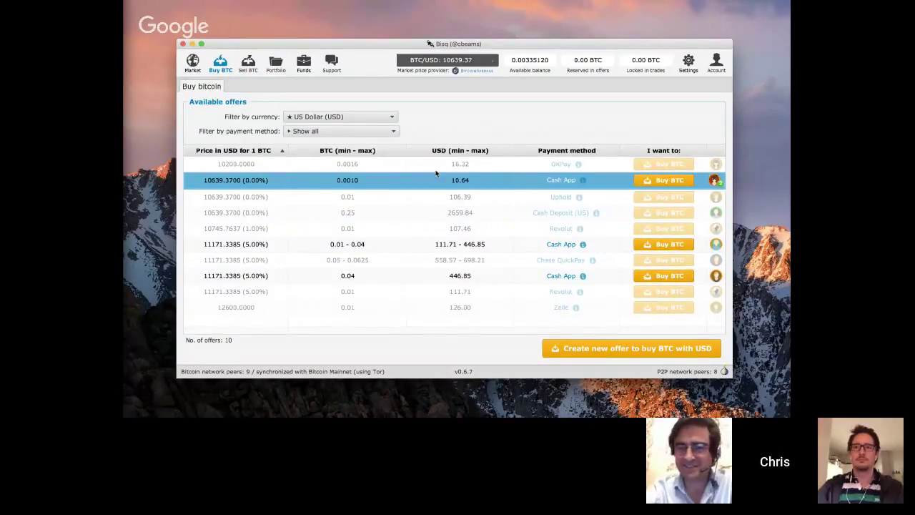
{"action": "left_click", "coordinate": [658, 180]}
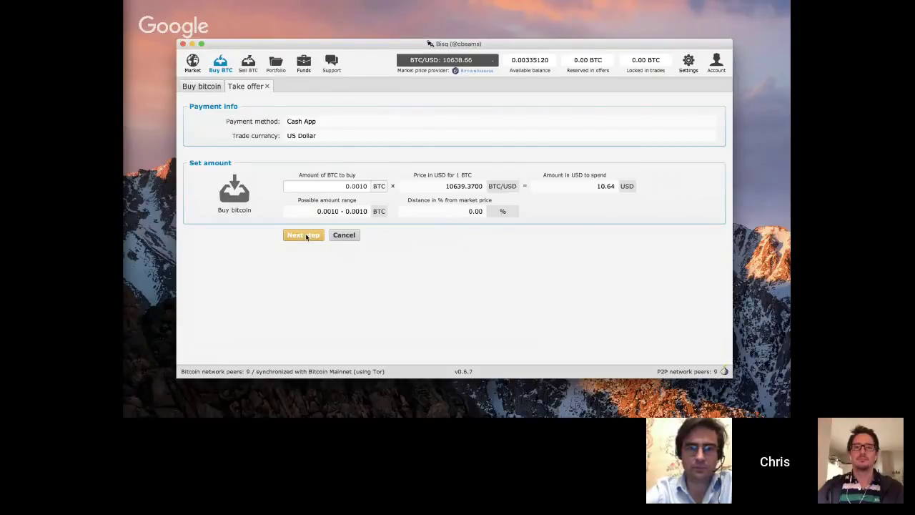
Proceed to funding the 0.0010 BTC purchase and transfer the required 0.000742 BTC from the Bisq wallet.
{"action": "left_click", "coordinate": [303, 235]}
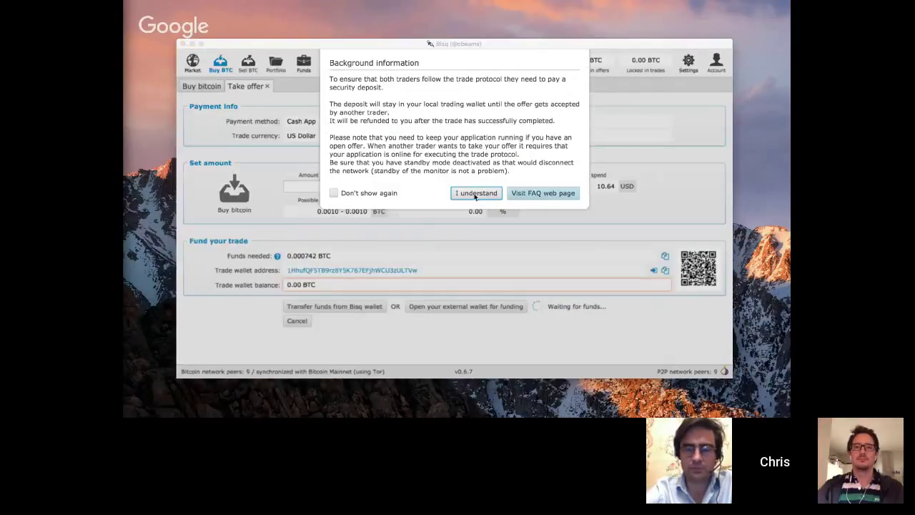
{"action": "left_click", "coordinate": [475, 193]}
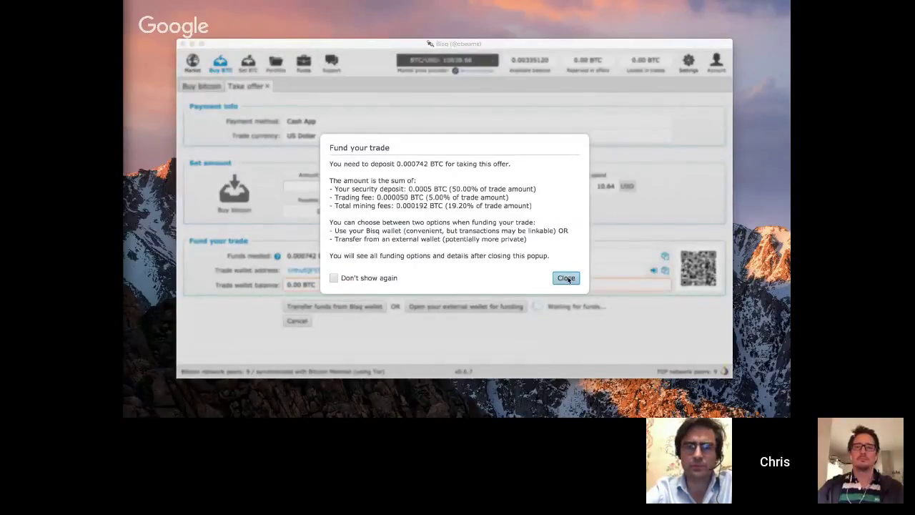
{"action": "left_click", "coordinate": [566, 278]}
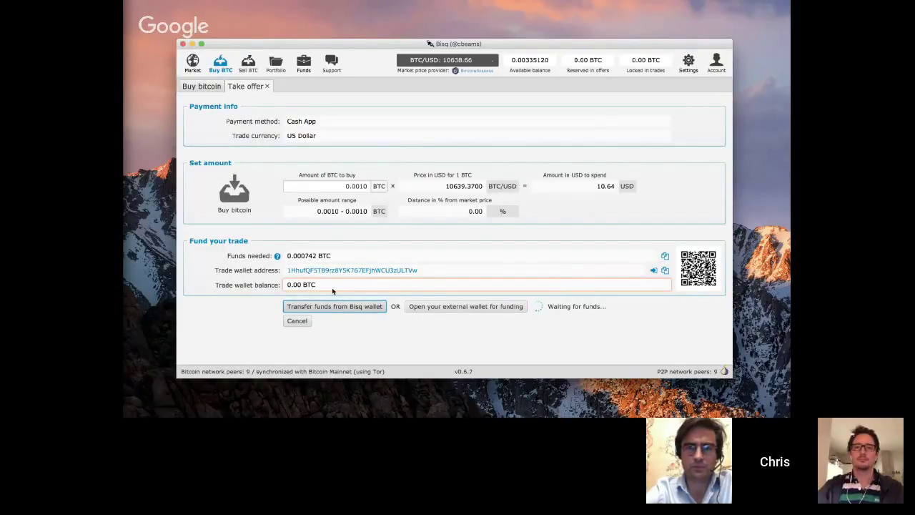
{"action": "left_click", "coordinate": [336, 306]}
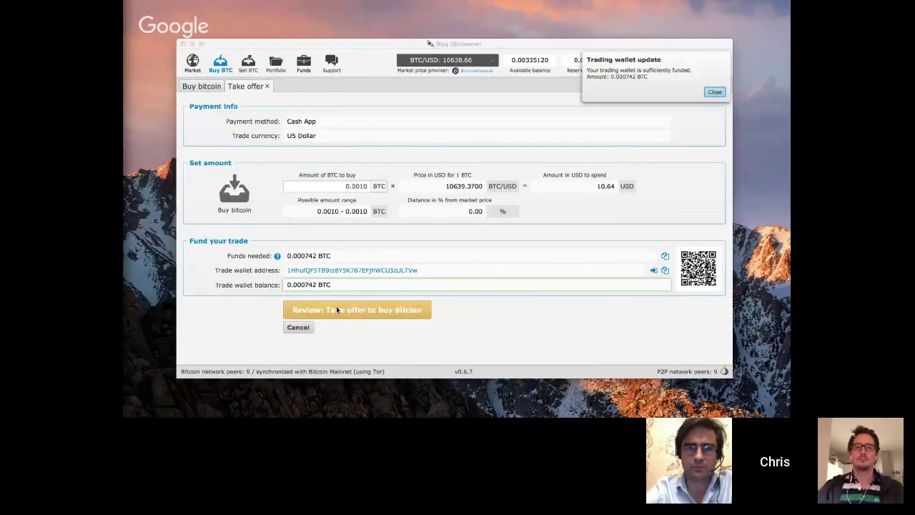
{"action": "left_click", "coordinate": [715, 92]}
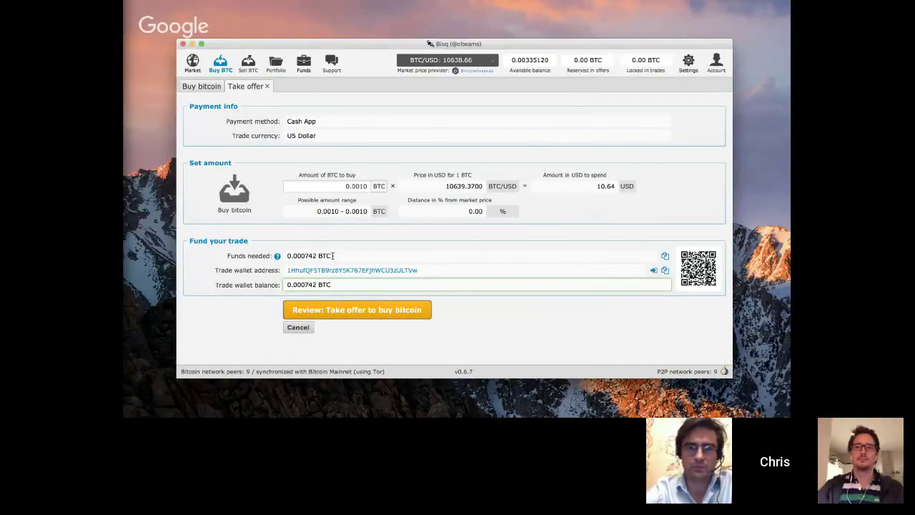
Review and confirm taking the offer to buy bitcoin, then go to the open trades in the portfolio.
{"action": "left_click", "coordinate": [370, 314]}
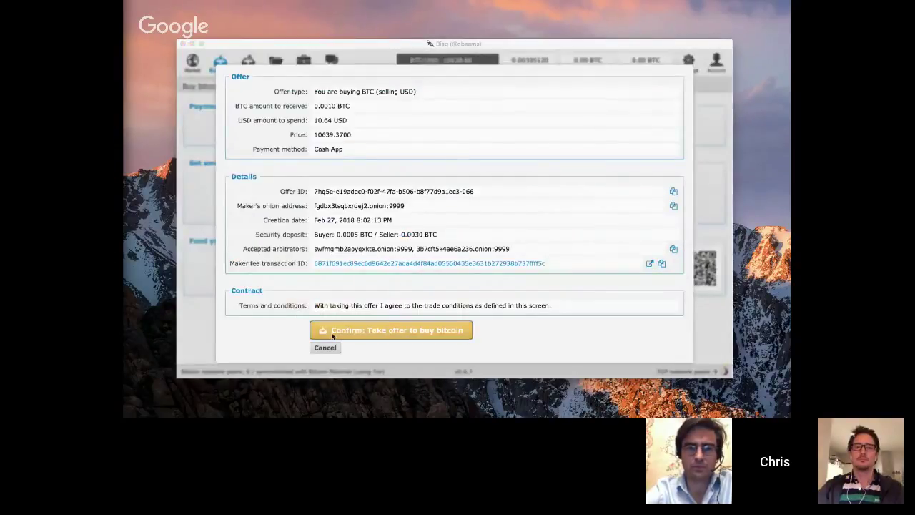
{"action": "left_click", "coordinate": [361, 333]}
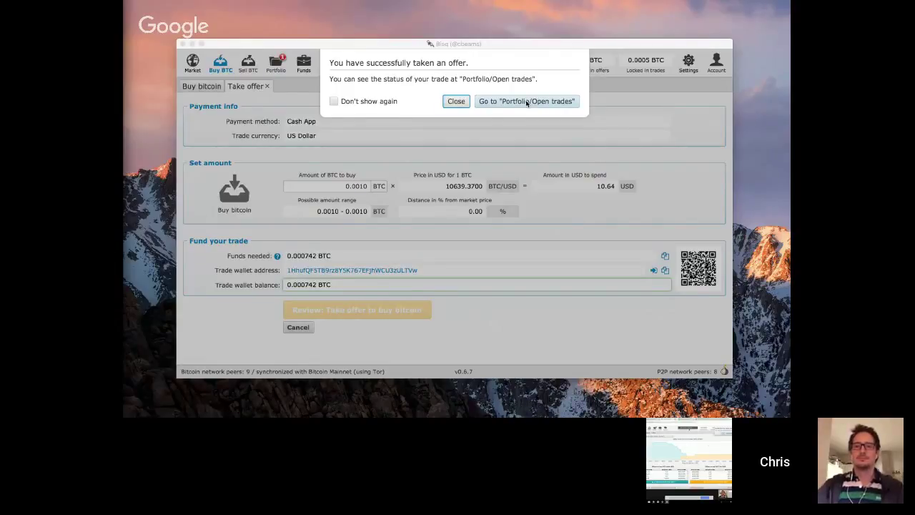
{"action": "left_click", "coordinate": [526, 102]}
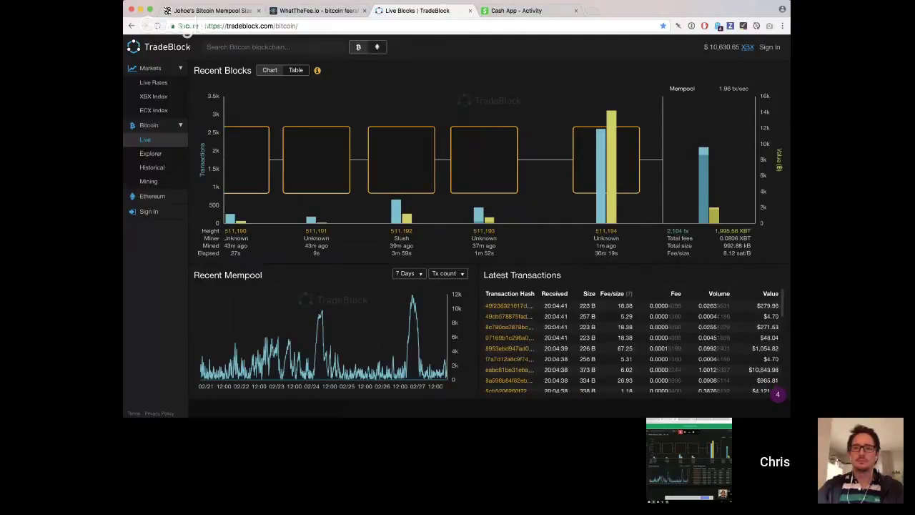
{"action": "mouse_move", "coordinate": [599, 213]}
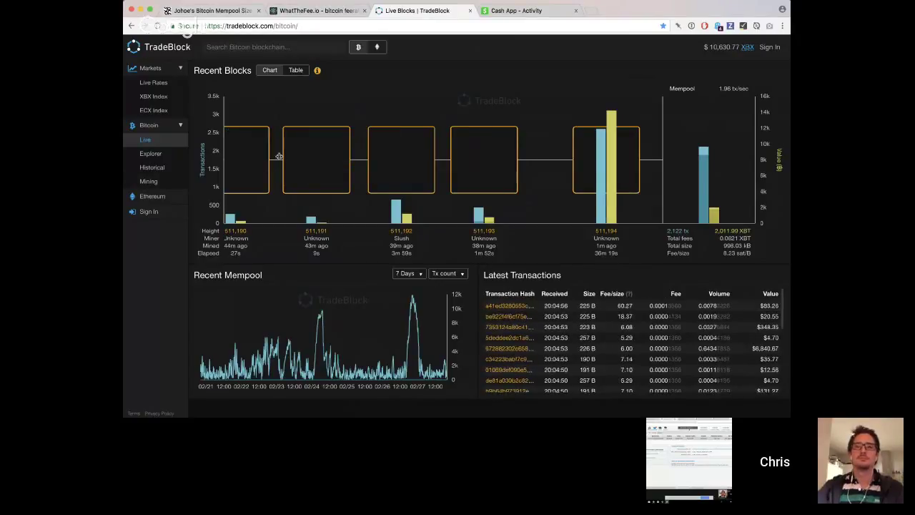
Switch to Bisq, open the details of the open Cash App trade, and view its maker fee transaction in the block explorer.
{"action": "key", "text": "super+Tab"}
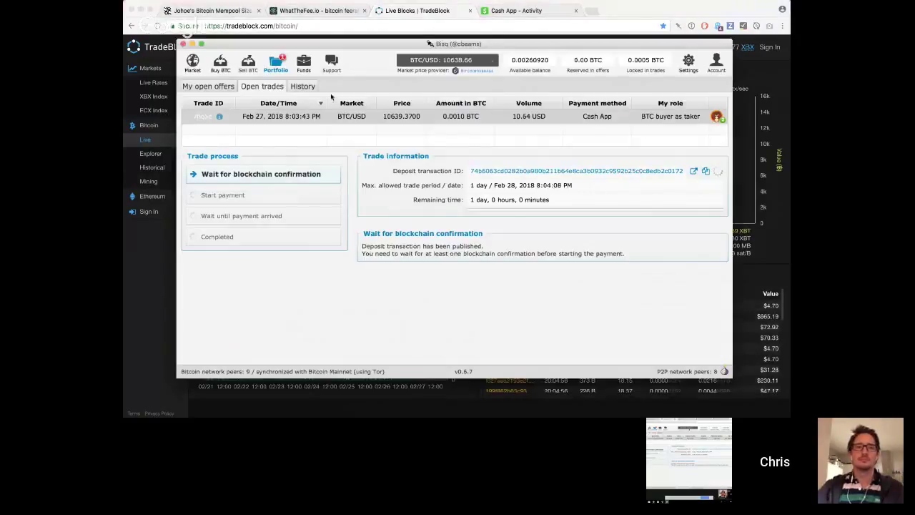
{"action": "left_click", "coordinate": [221, 117]}
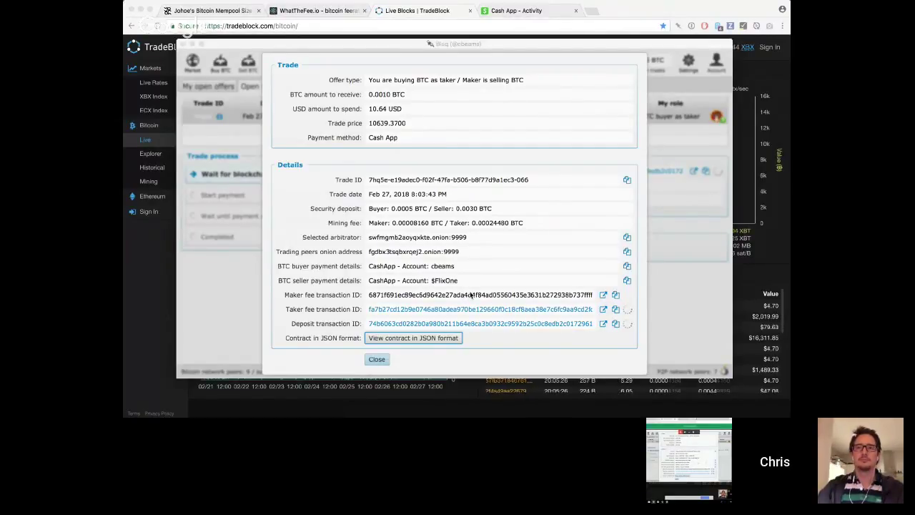
{"action": "left_click", "coordinate": [520, 314]}
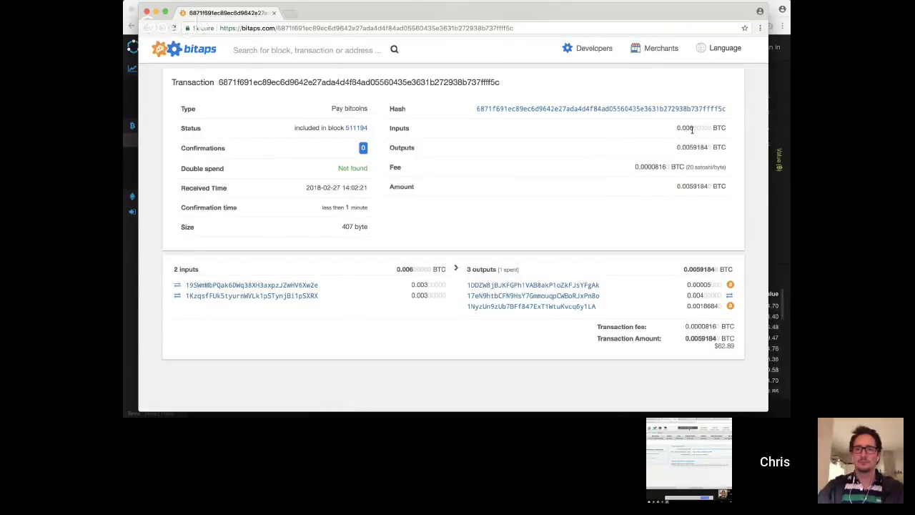
Examine the maker fee transaction's total input, fee rate per byte and three output amounts.
{"action": "left_click_drag", "start_coordinate": [696, 128], "coordinate": [690, 128]}
{"action": "left_click_drag", "start_coordinate": [687, 166], "coordinate": [728, 171]}
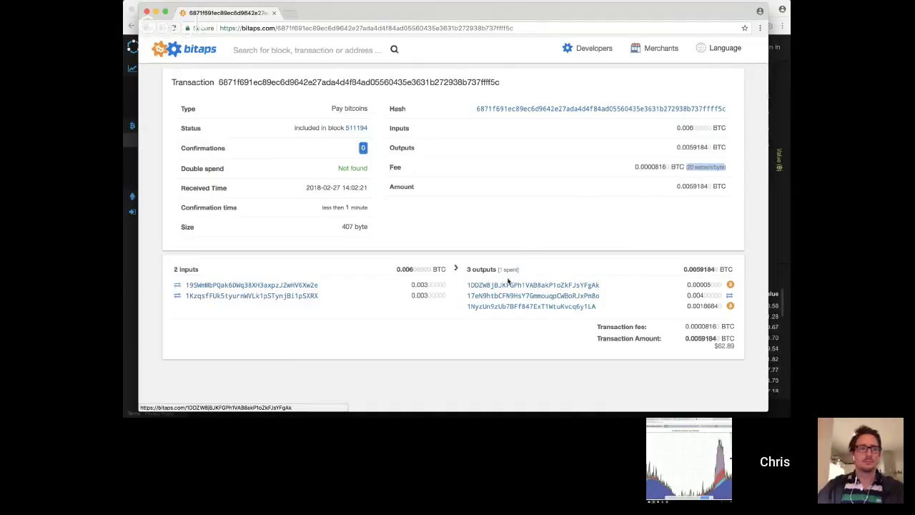
{"action": "left_click", "coordinate": [699, 286]}
{"action": "left_click_drag", "start_coordinate": [703, 284], "coordinate": [716, 285]}
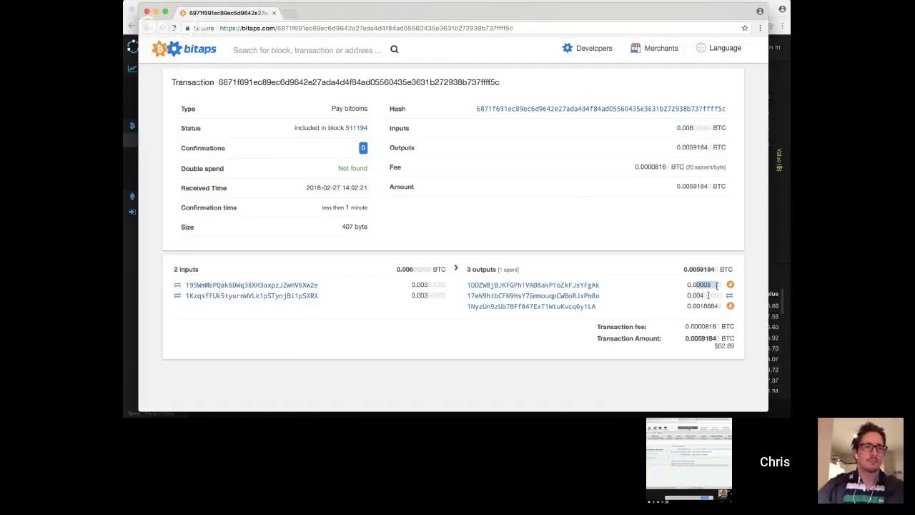
{"action": "left_click_drag", "start_coordinate": [692, 306], "coordinate": [716, 308]}
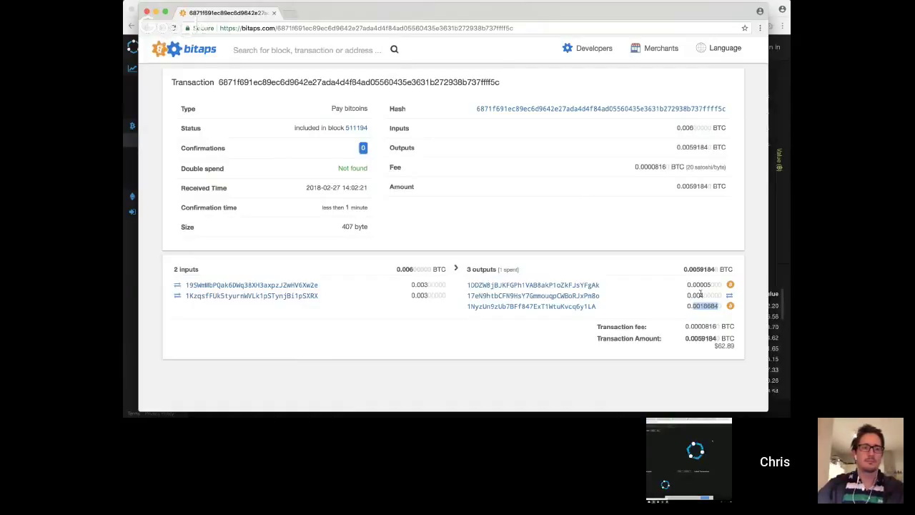
{"action": "left_click_drag", "start_coordinate": [693, 295], "coordinate": [713, 294]}
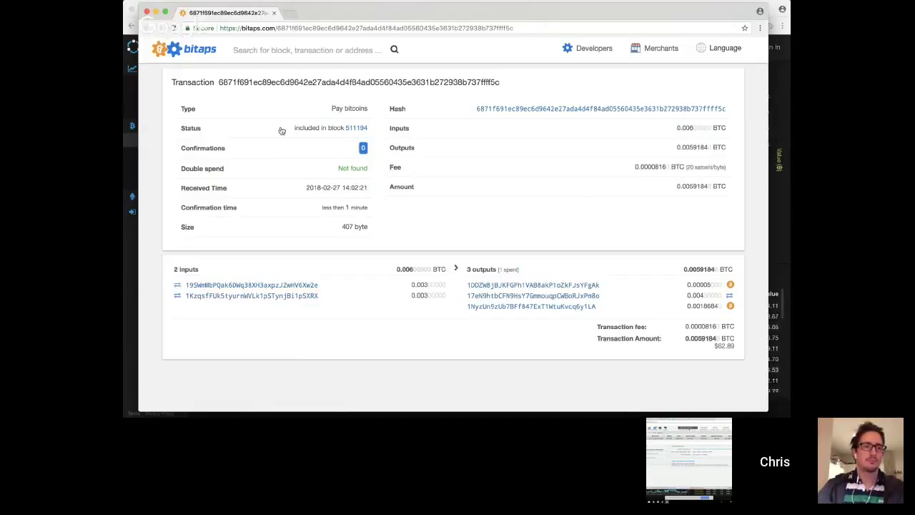
Open the taker fee transaction from the Bisq trade details and examine its input, fee rate, first output and refreshed confirmation status.
{"action": "key", "text": "super+Tab"}
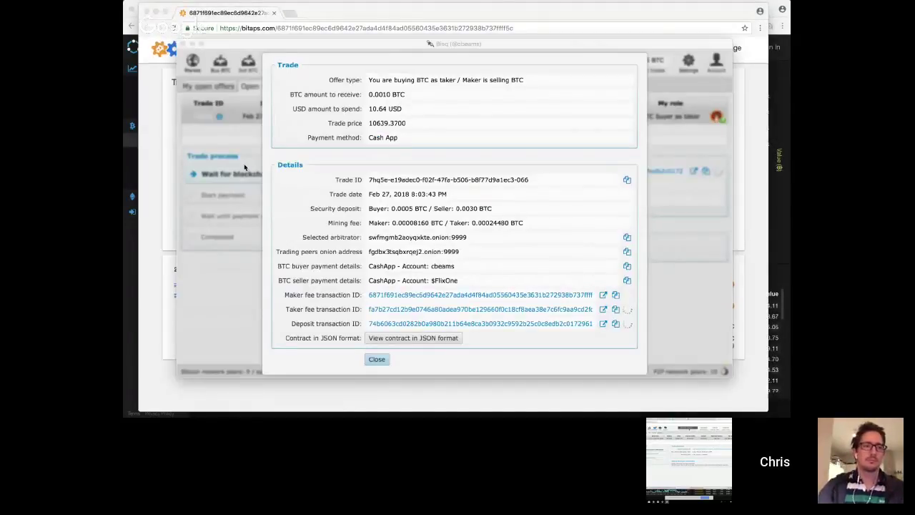
{"action": "left_click", "coordinate": [396, 311]}
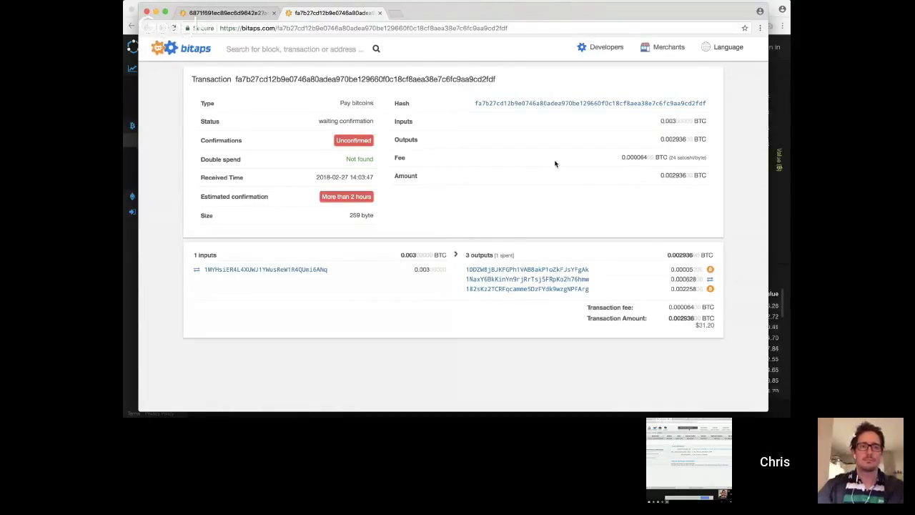
{"action": "left_click_drag", "start_coordinate": [662, 122], "coordinate": [680, 121]}
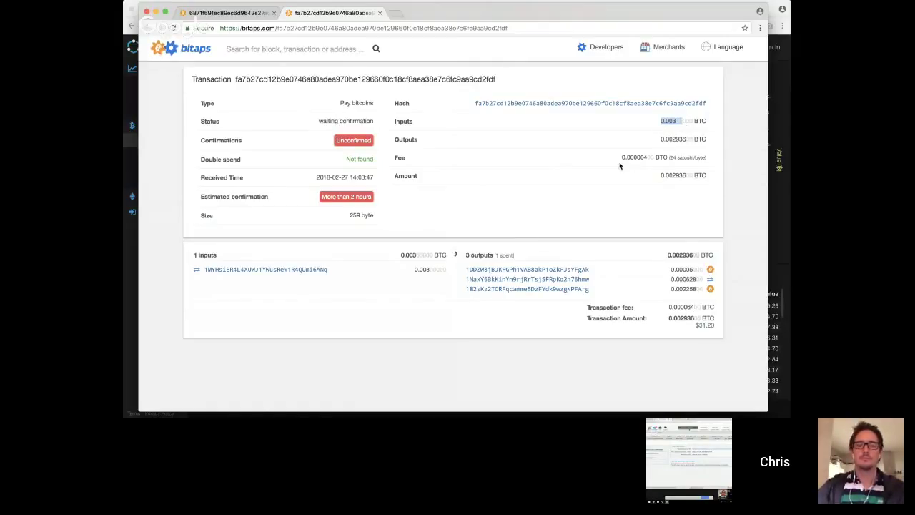
{"action": "left_click_drag", "start_coordinate": [669, 157], "coordinate": [685, 158]}
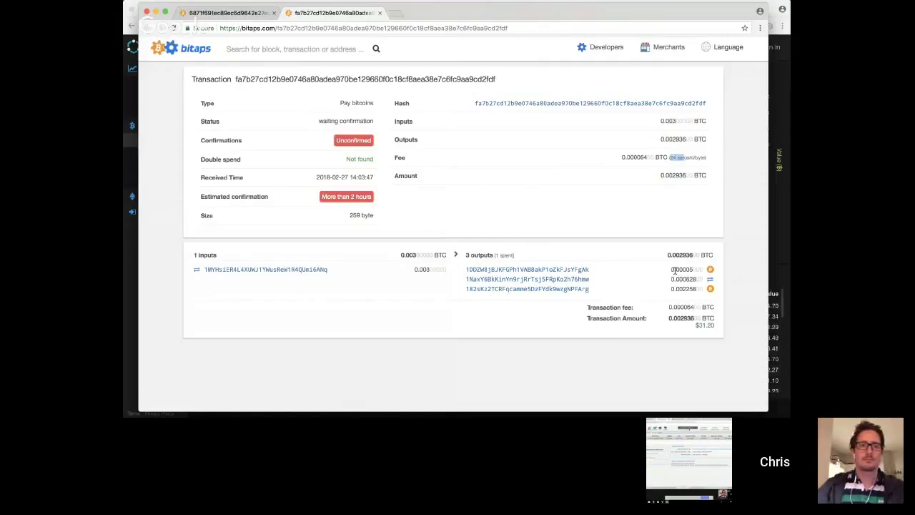
{"action": "left_click_drag", "start_coordinate": [674, 269], "coordinate": [692, 269]}
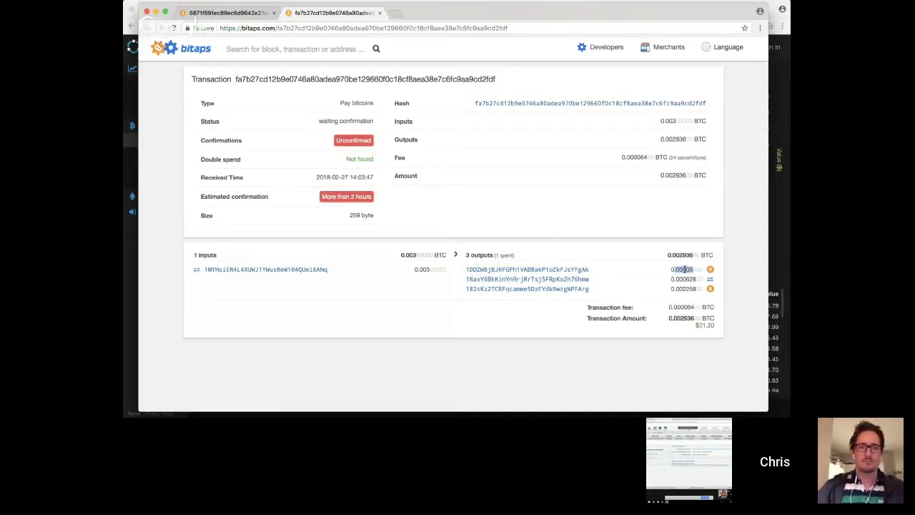
{"action": "left_click", "coordinate": [686, 270]}
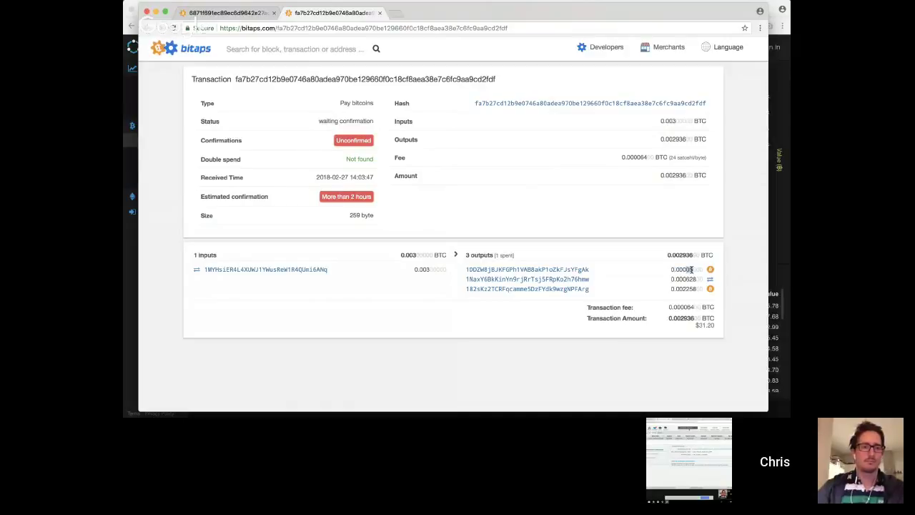
{"action": "left_click_drag", "start_coordinate": [671, 269], "coordinate": [692, 270]}
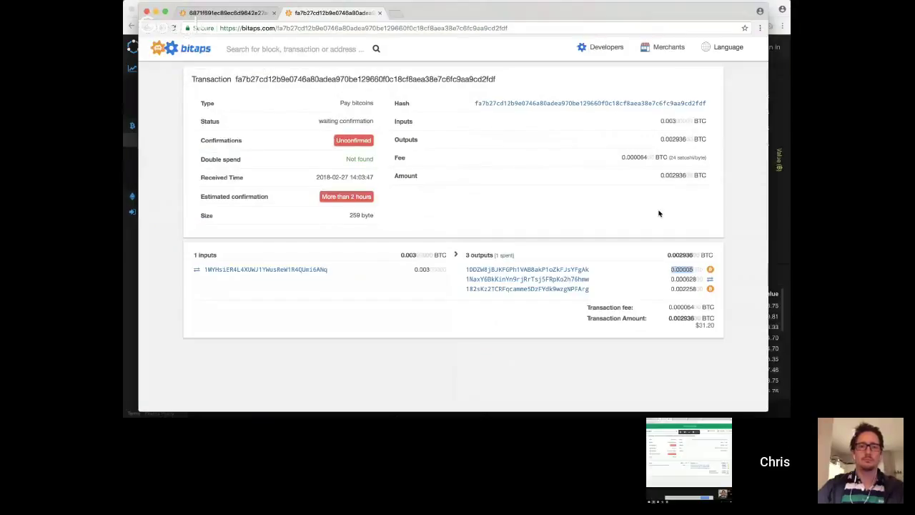
{"action": "left_click", "coordinate": [604, 222]}
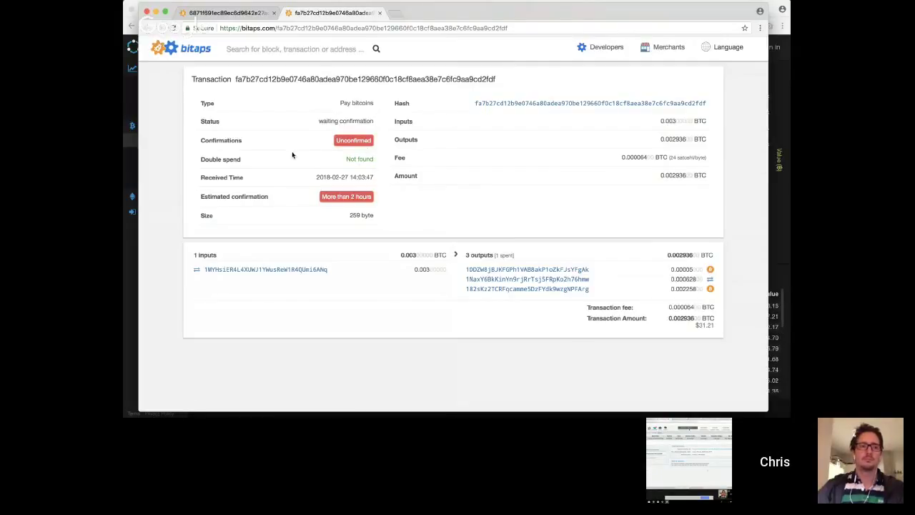
{"action": "key", "text": "super+r"}
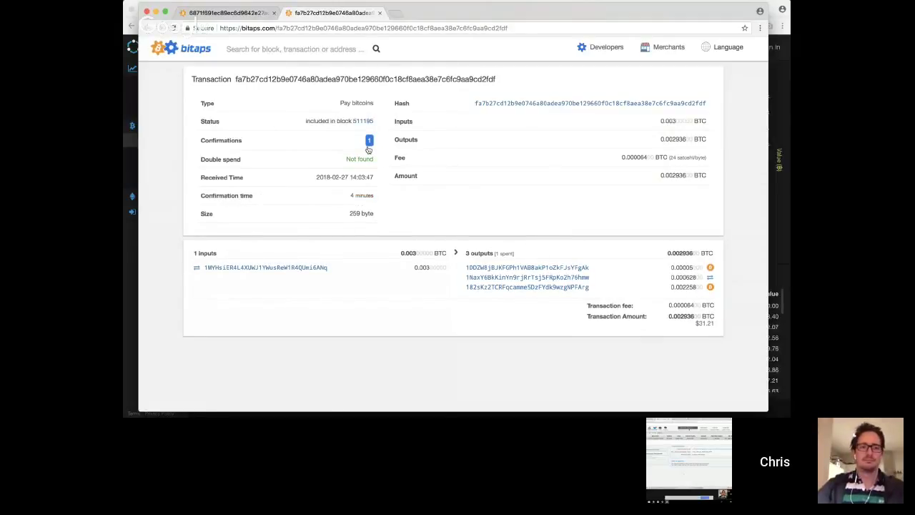
Return to Bisq, dismiss the payment instructions and close the trade details.
{"action": "key", "text": "super+Tab"}
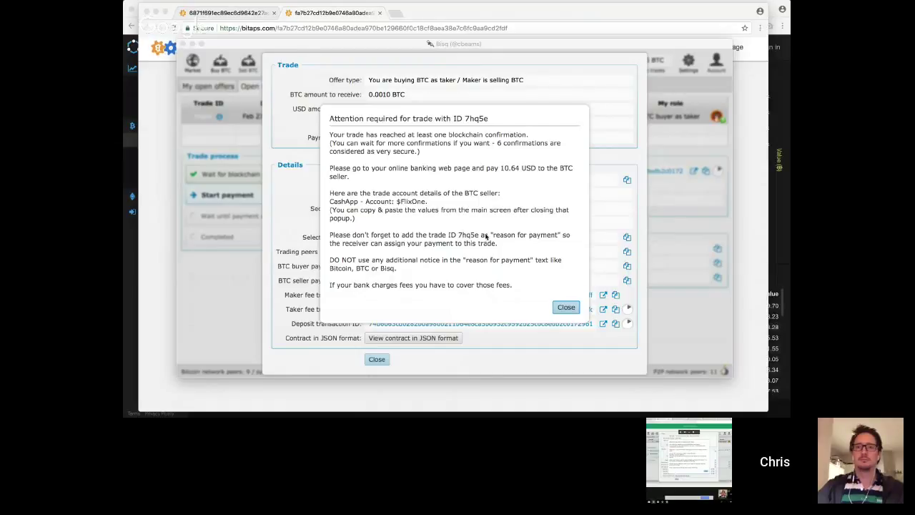
{"action": "left_click", "coordinate": [564, 307]}
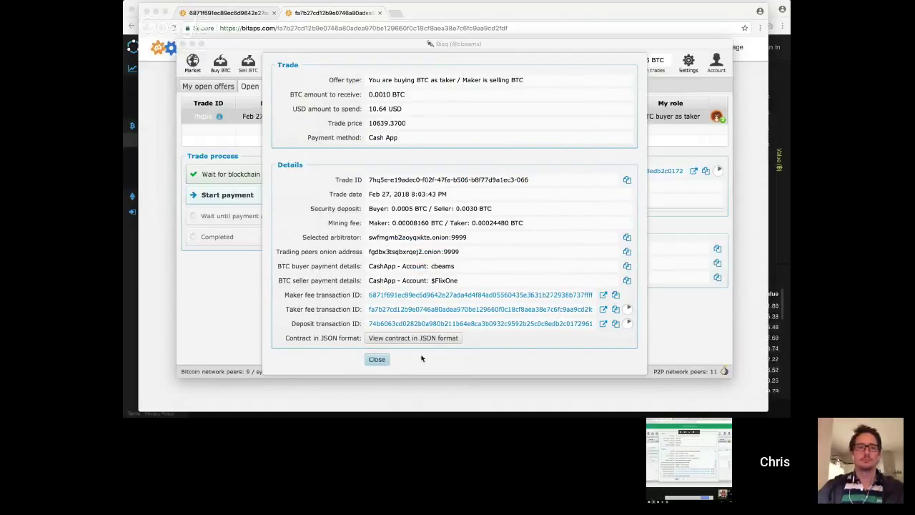
{"action": "left_click", "coordinate": [377, 359]}
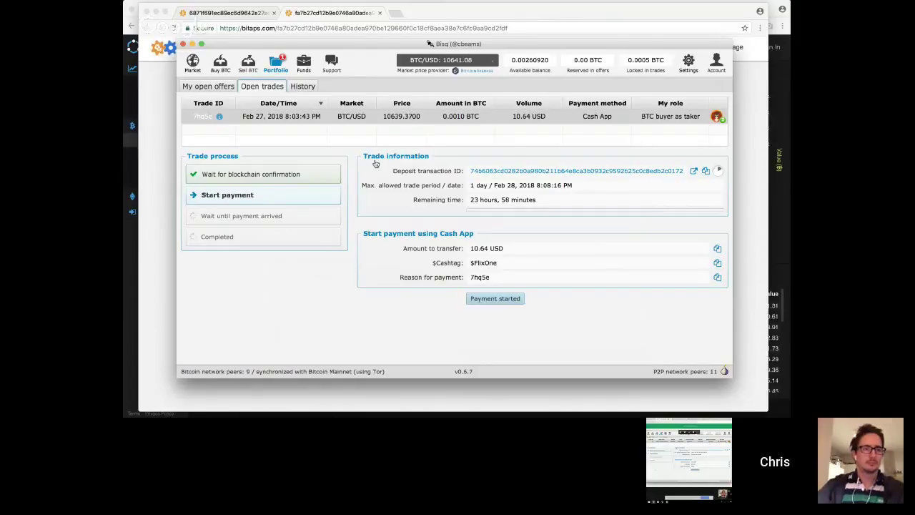
Switch to Cash App in the browser and start a new payment of $10.64, the amount requested by the trade in Bisq.
{"action": "key", "text": "super+Tab"}
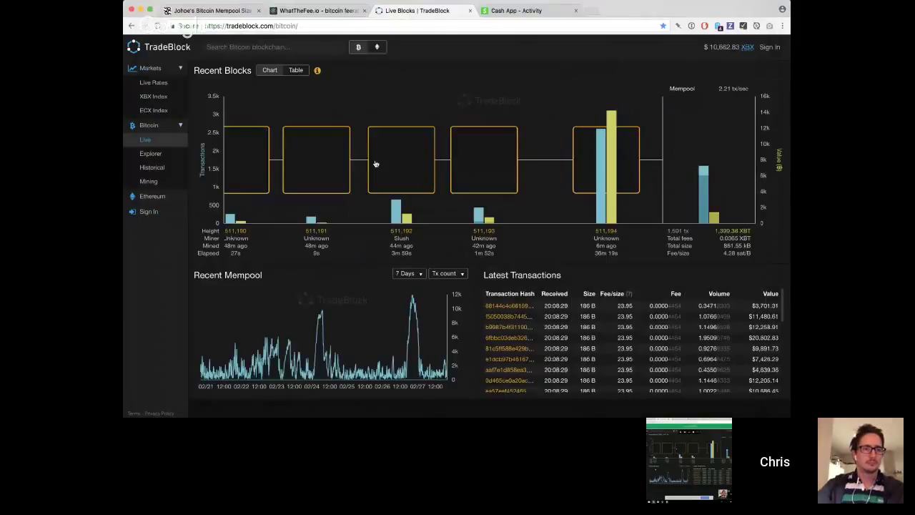
{"action": "left_click", "coordinate": [529, 12]}
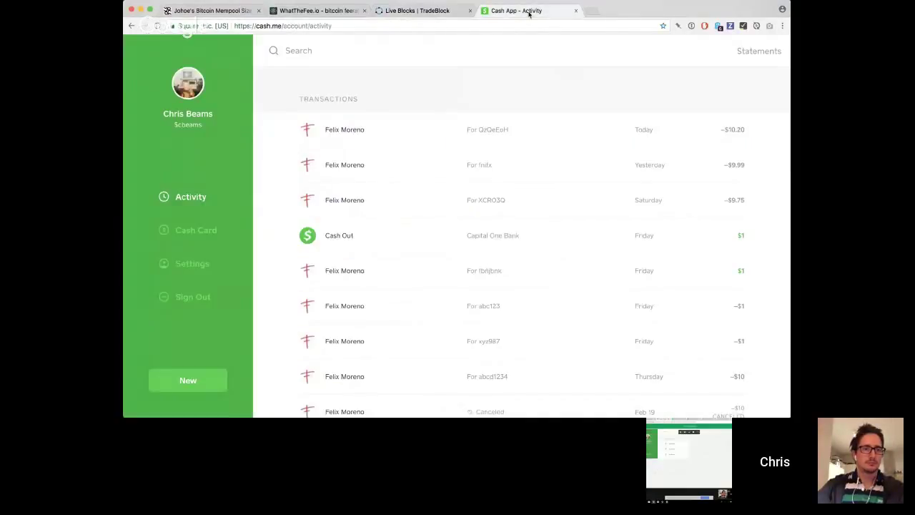
{"action": "left_click", "coordinate": [196, 374]}
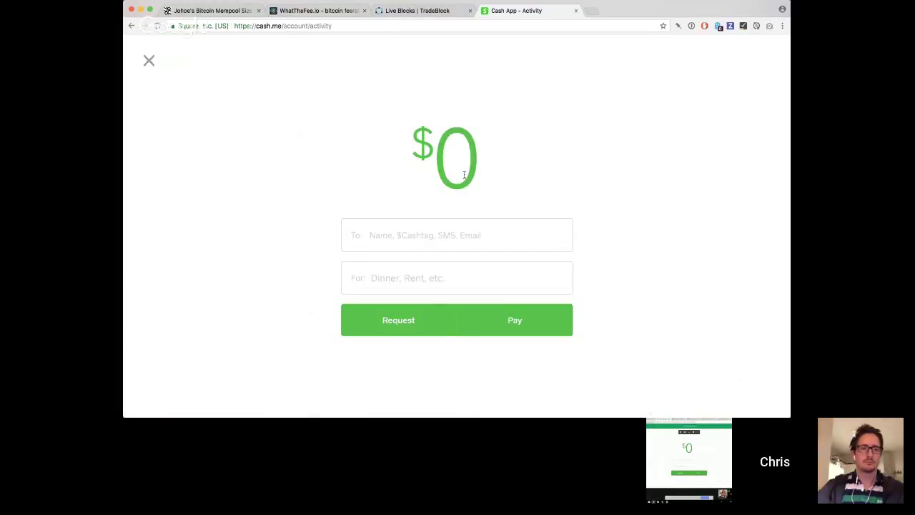
{"action": "key", "text": "super+Tab"}
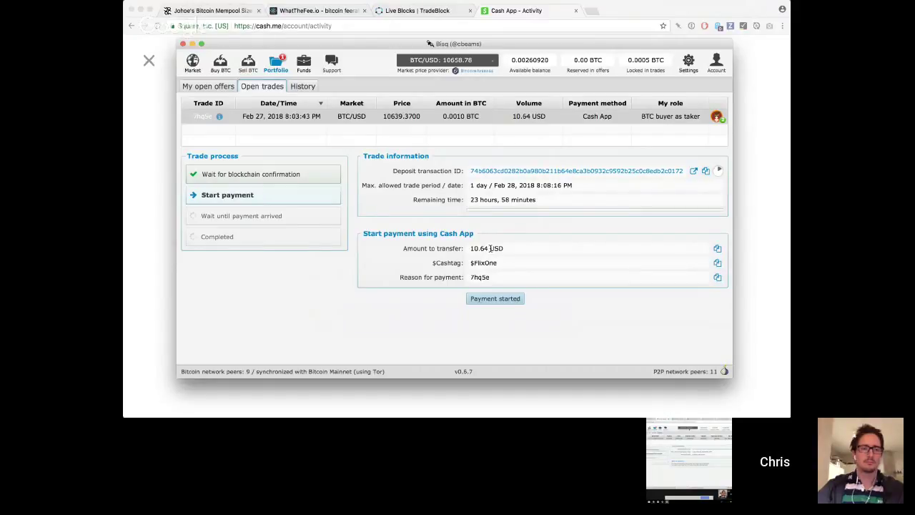
{"action": "key", "text": "super+Tab"}
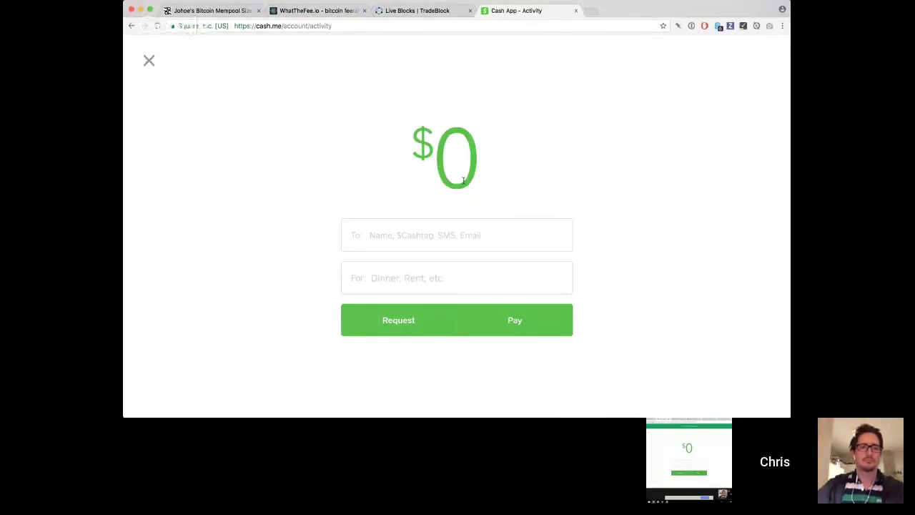
{"action": "type", "text": "10"}
{"action": "type", "text": ".64"}
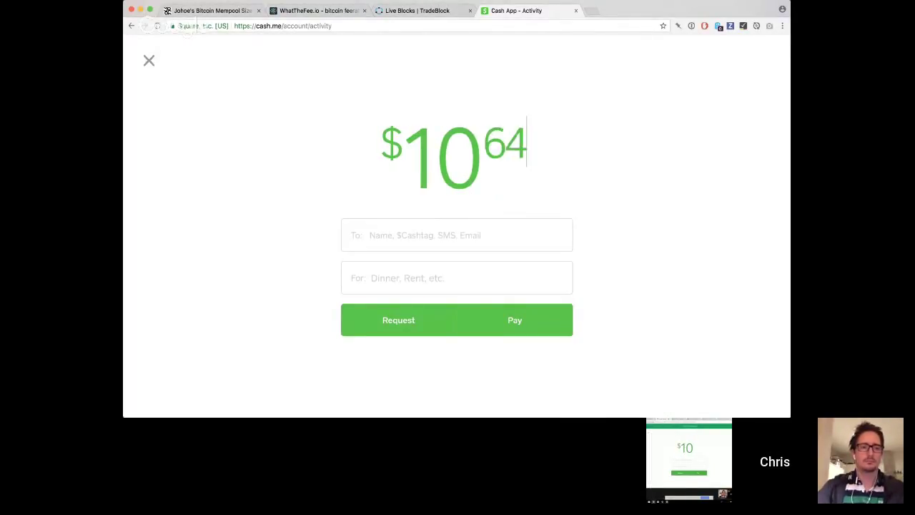
Set the BTC seller as the payment's recipient by looking up the seller's cashtag.
{"action": "left_click", "coordinate": [396, 242]}
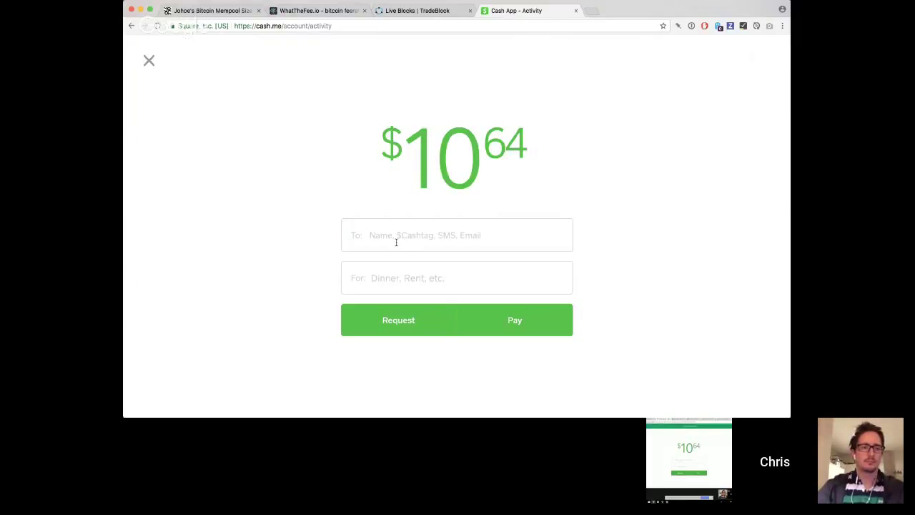
{"action": "type", "text": "$f"}
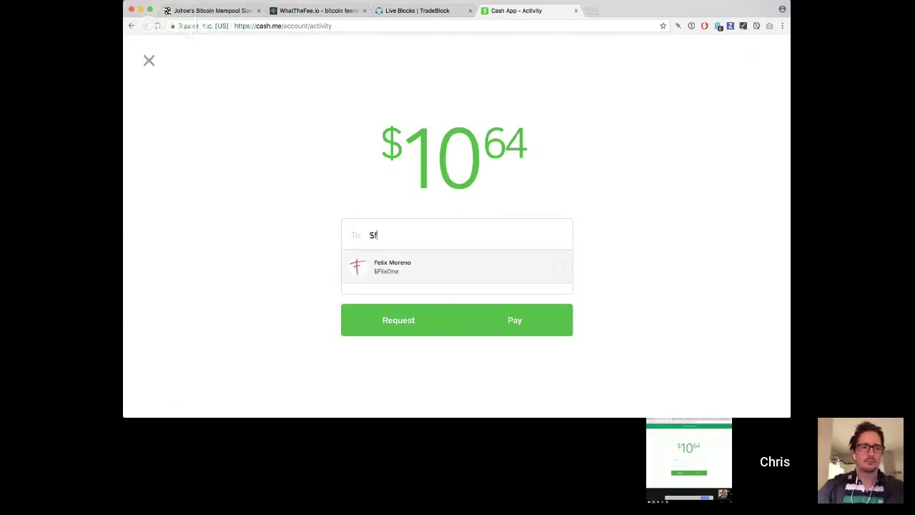
{"action": "left_click", "coordinate": [402, 271]}
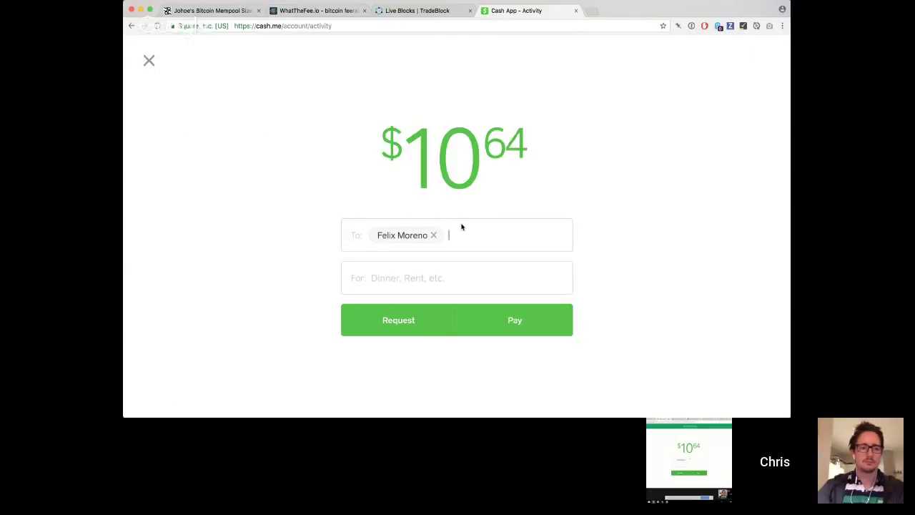
Copy the trade's reason for payment from Bisq into the Cash App payment's purpose and send the $10.64 payment.
{"action": "key", "text": "super+Tab"}
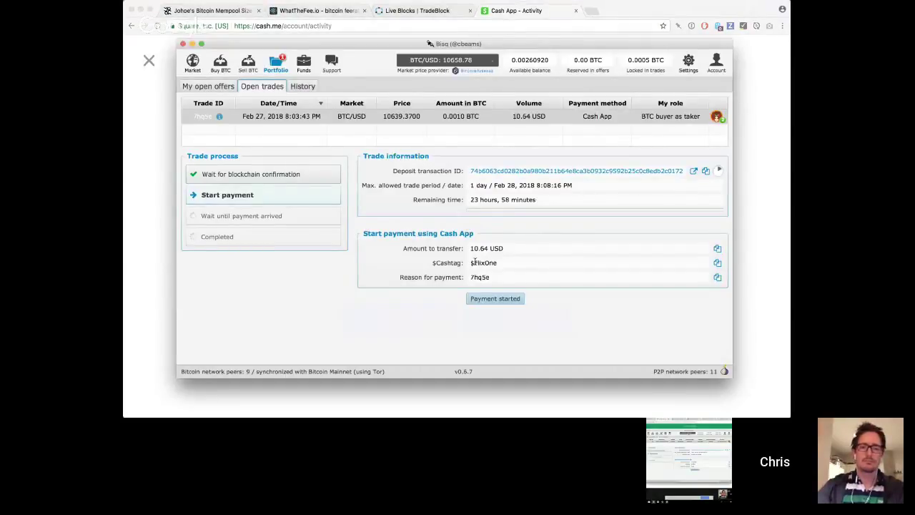
{"action": "double_click", "coordinate": [474, 262]}
{"action": "double_click", "coordinate": [484, 276]}
{"action": "key", "text": "super+c"}
{"action": "key", "text": "super+Tab"}
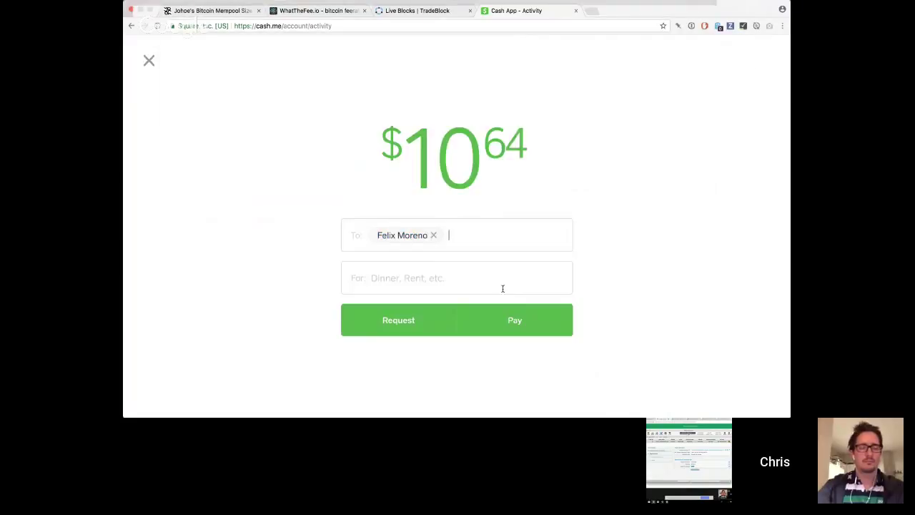
{"action": "left_click", "coordinate": [403, 279]}
{"action": "key", "text": "super+v"}
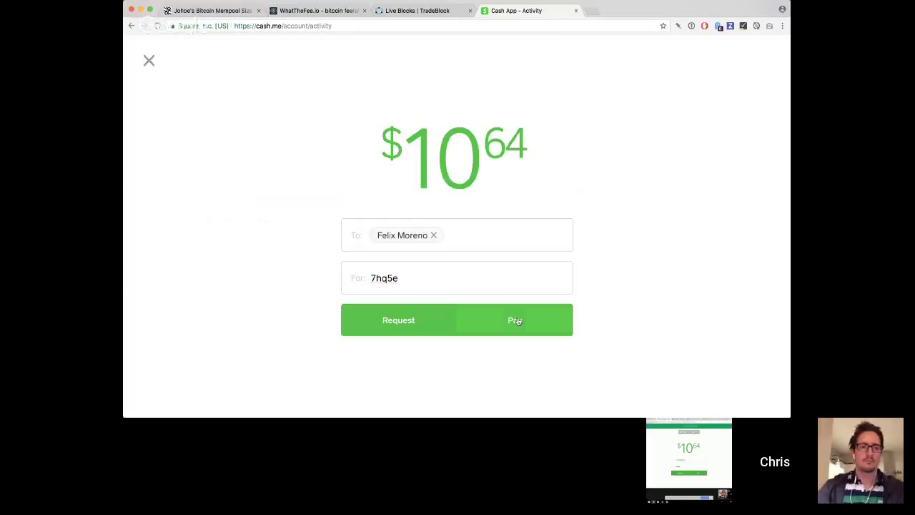
{"action": "left_click", "coordinate": [516, 320]}
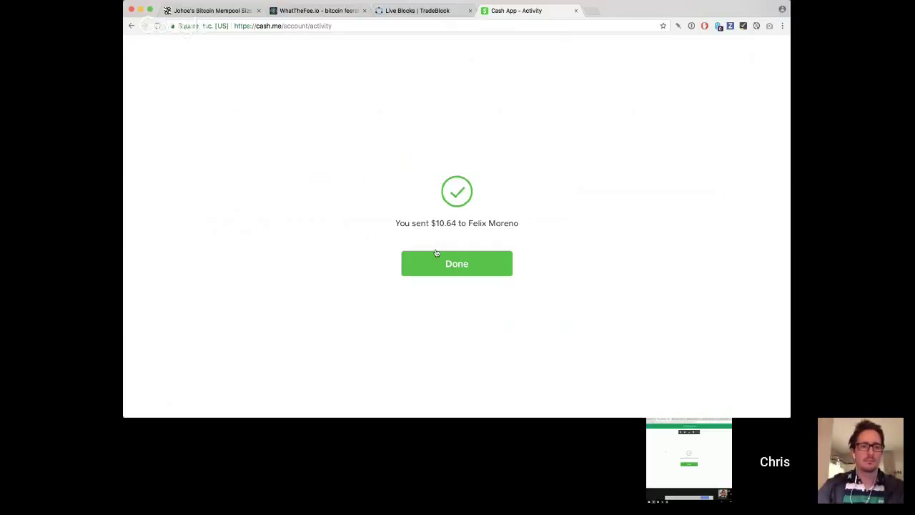
Switch back to Bisq, mark the trade's payment as started and confirm the US Dollar payment was initiated.
{"action": "key", "text": "super+Tab"}
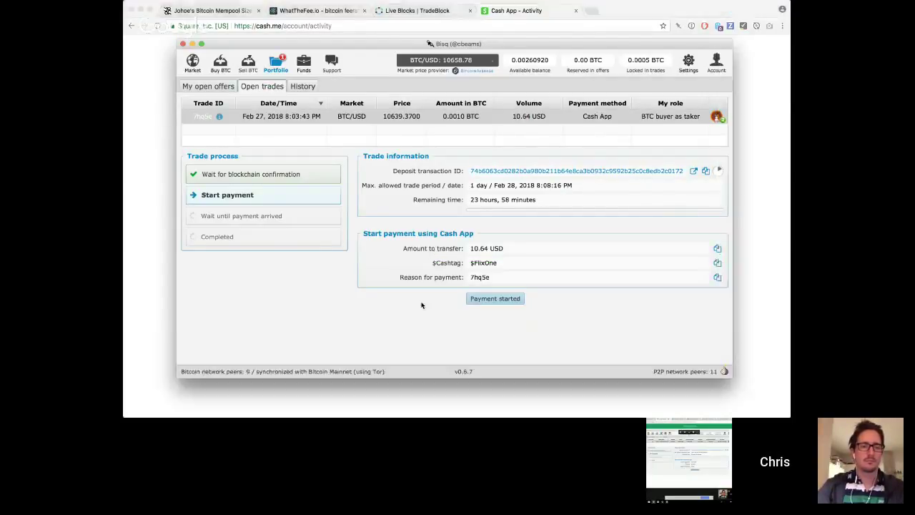
{"action": "left_click", "coordinate": [496, 299]}
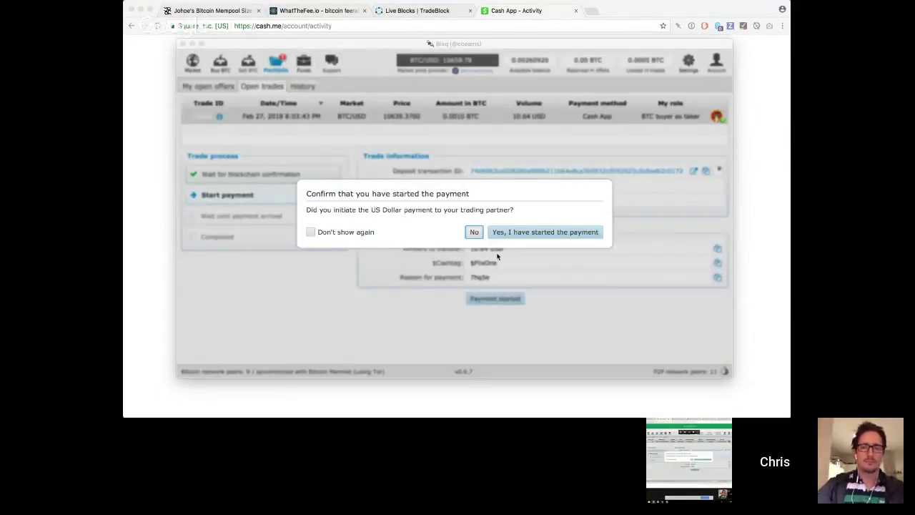
{"action": "left_click", "coordinate": [541, 233]}
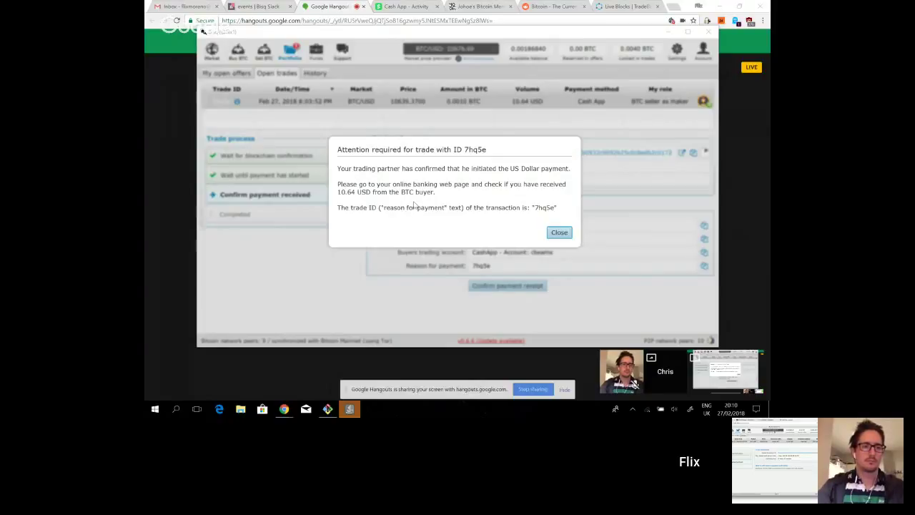
Switch from the seller's payment notice to Cash App in the browser and refresh the account activity to check for the buyer's $10.64 payment.
{"action": "left_click", "coordinate": [559, 232]}
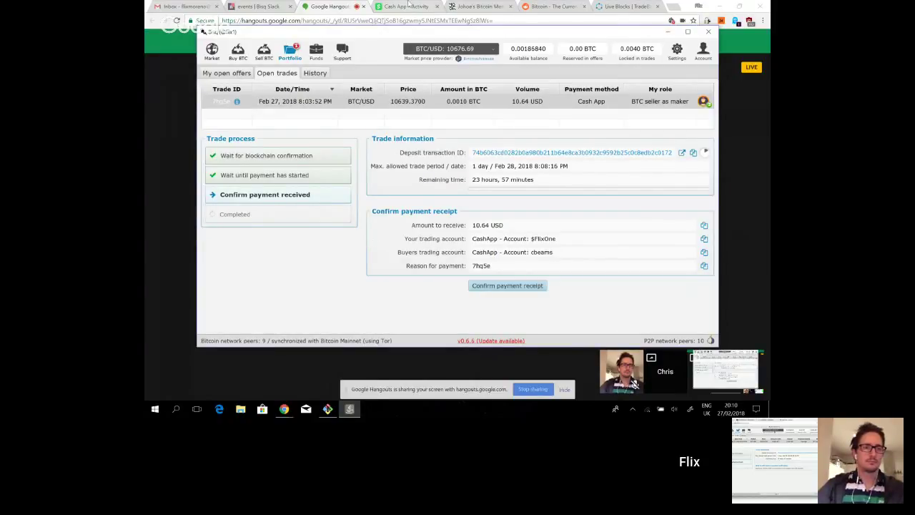
{"action": "left_click", "coordinate": [407, 5]}
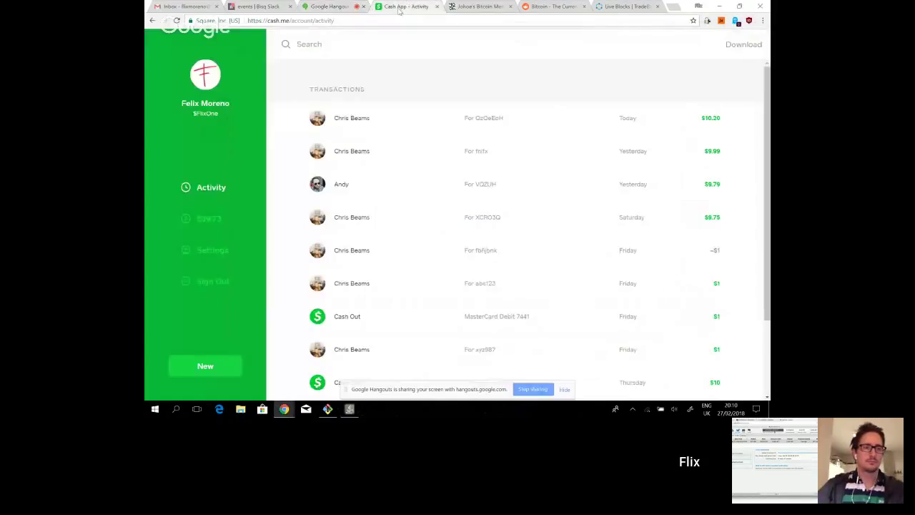
{"action": "left_click", "coordinate": [209, 222]}
{"action": "left_click", "coordinate": [219, 190]}
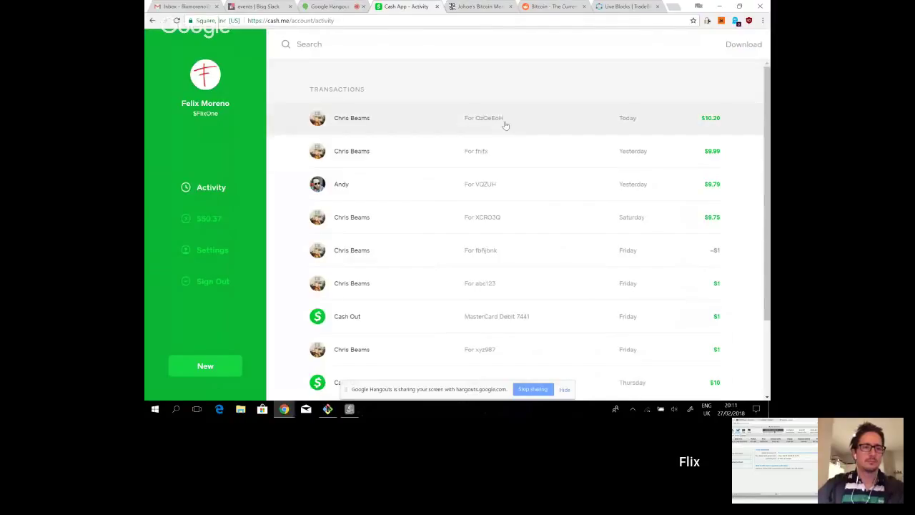
{"action": "left_click", "coordinate": [176, 20]}
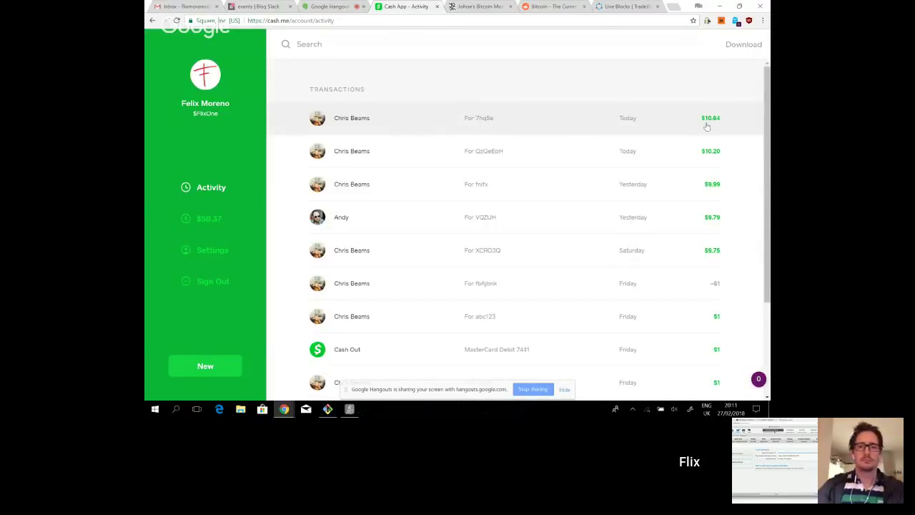
Switch back to Bisq, confirm as the seller that the US Dollar payment was received, and dismiss the trade completion notice.
{"action": "key", "text": "alt+Tab"}
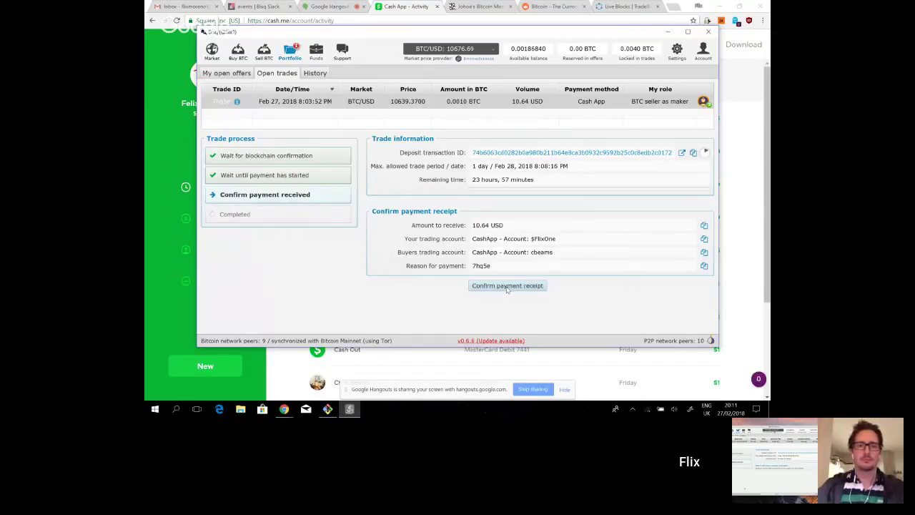
{"action": "left_click", "coordinate": [507, 286]}
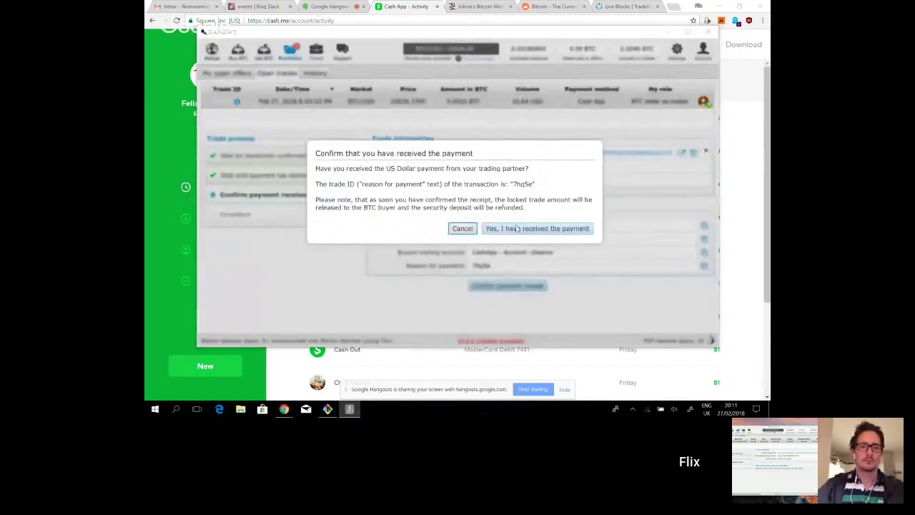
{"action": "left_click", "coordinate": [516, 229]}
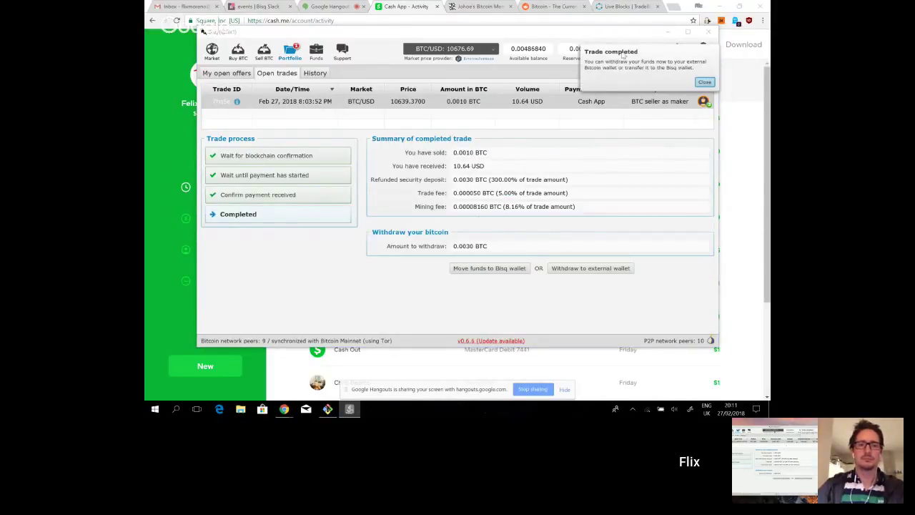
{"action": "left_click", "coordinate": [704, 81]}
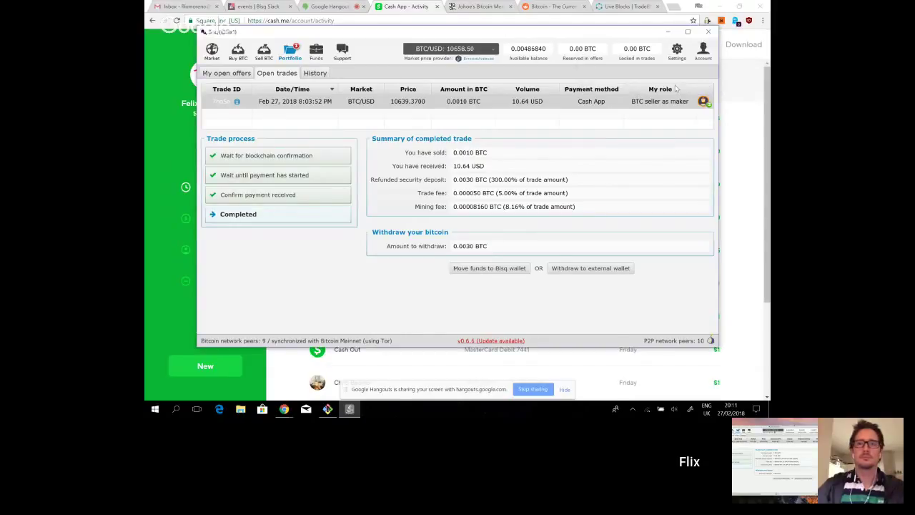
Move the seller's refunded deposit from the completed trade to the Bisq wallet and view the wallet's transactions.
{"action": "left_click", "coordinate": [489, 269]}
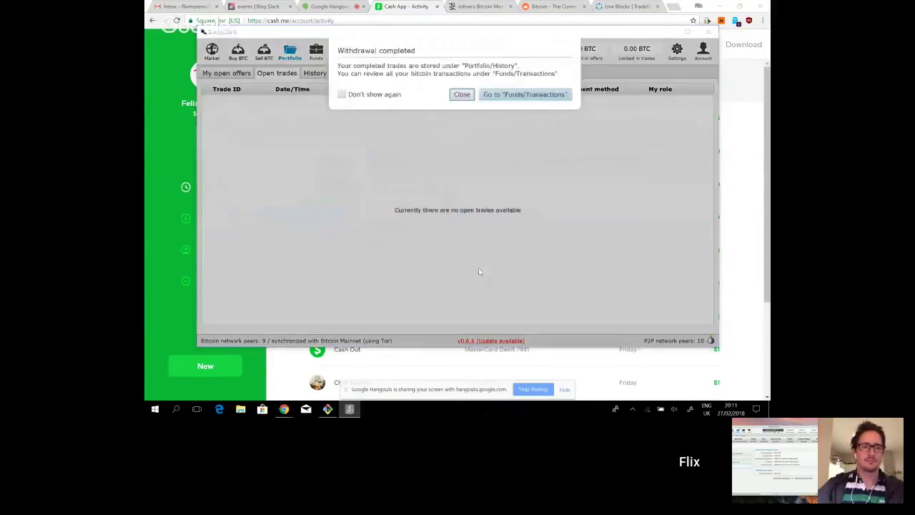
{"action": "left_click", "coordinate": [501, 96]}
{"action": "left_click", "coordinate": [316, 50]}
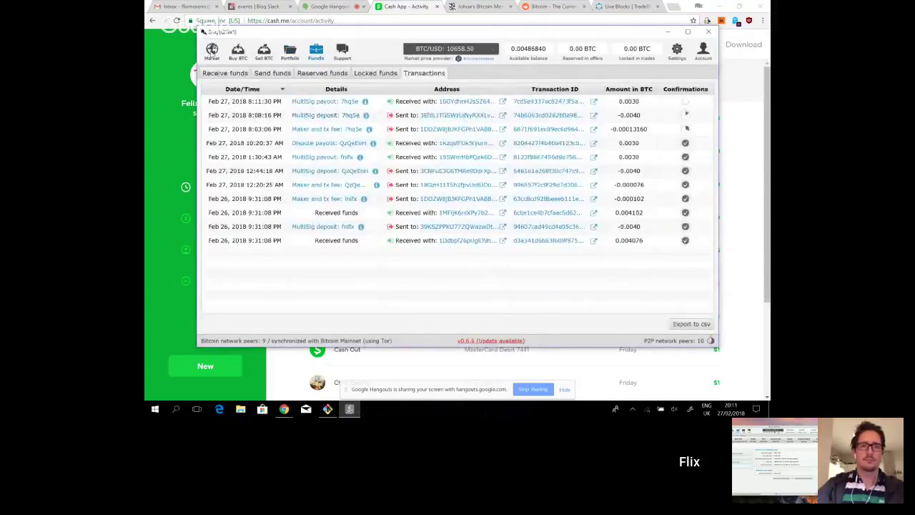
{"action": "left_click", "coordinate": [211, 51]}
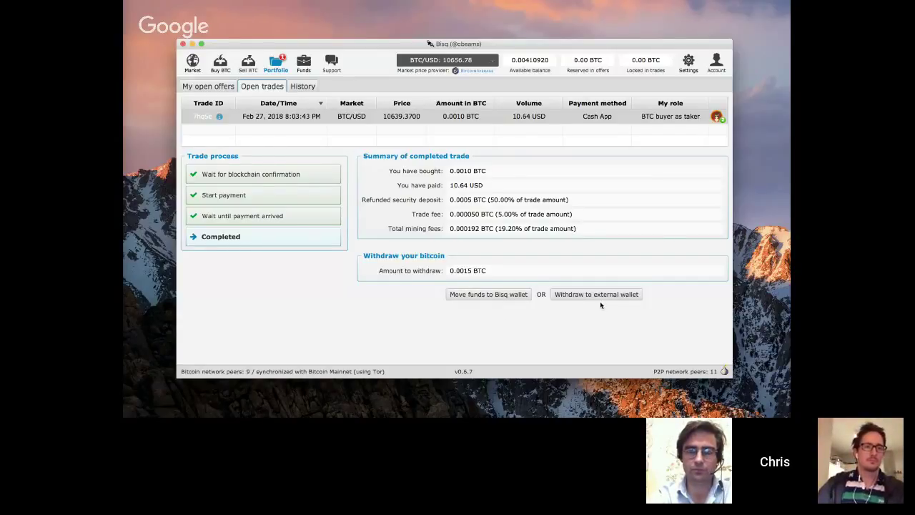
Move the buyer's funds from the completed trade to the Bisq wallet and select the trade's MultiSig payout in the wallet's transactions.
{"action": "left_click", "coordinate": [510, 295]}
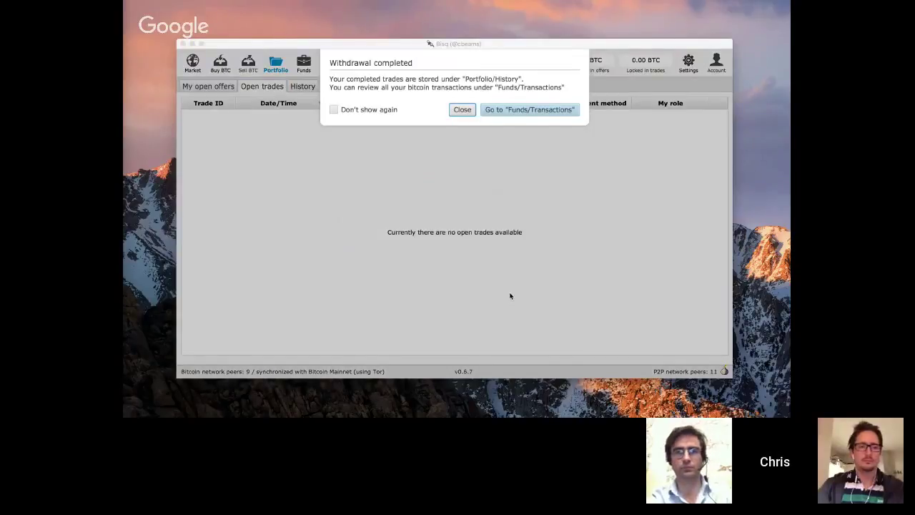
{"action": "left_click", "coordinate": [524, 111]}
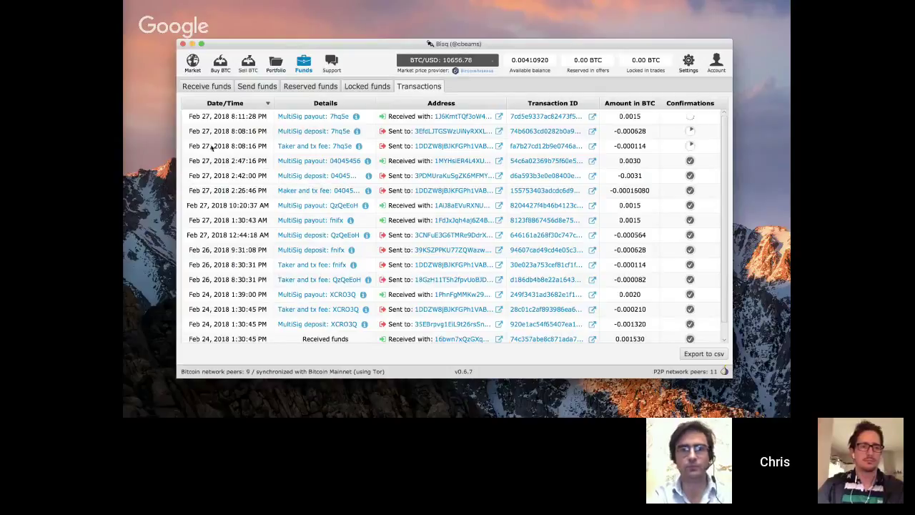
{"action": "left_click", "coordinate": [247, 121]}
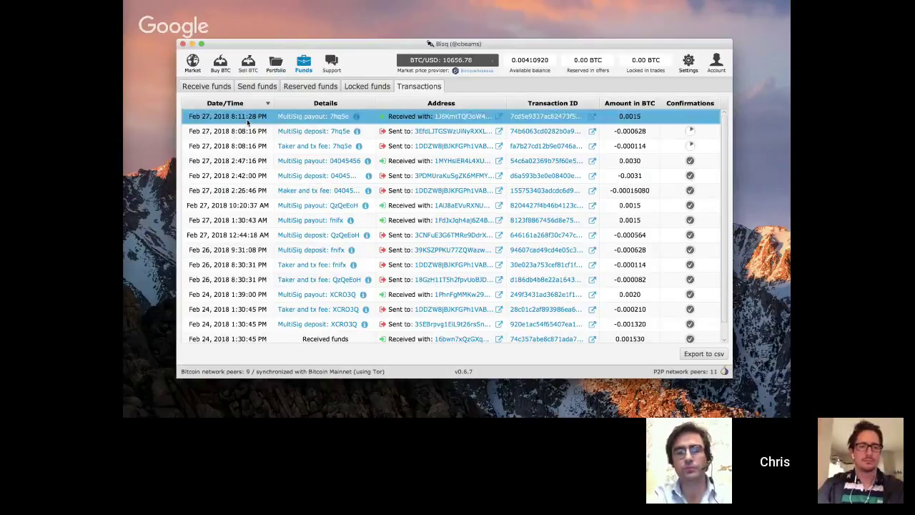